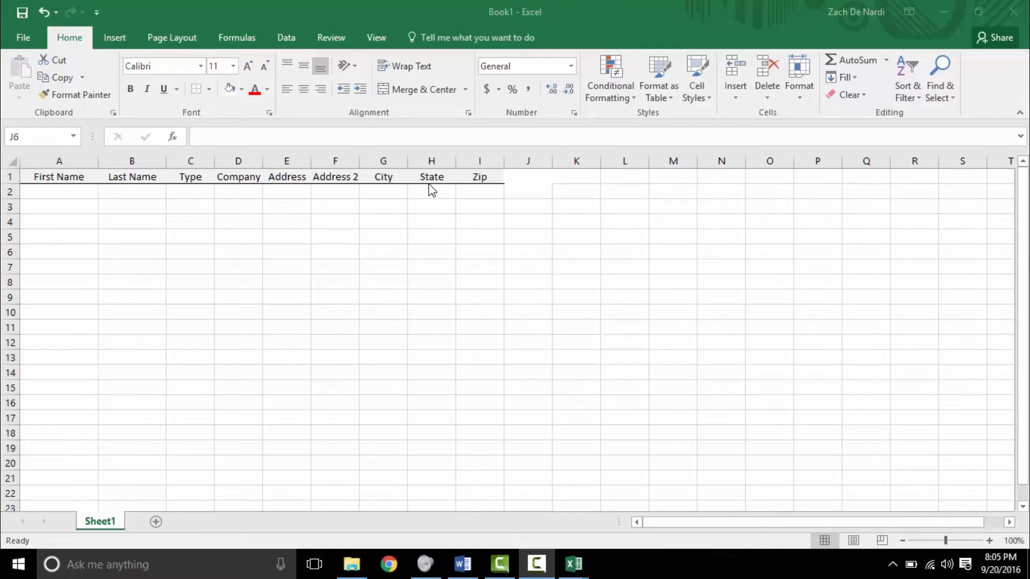
- Add a "Notes" column header in cell J1, following the Zip header
{"action": "left_click", "coordinate": [518, 176]}
{"action": "double_click", "coordinate": [518, 176]}
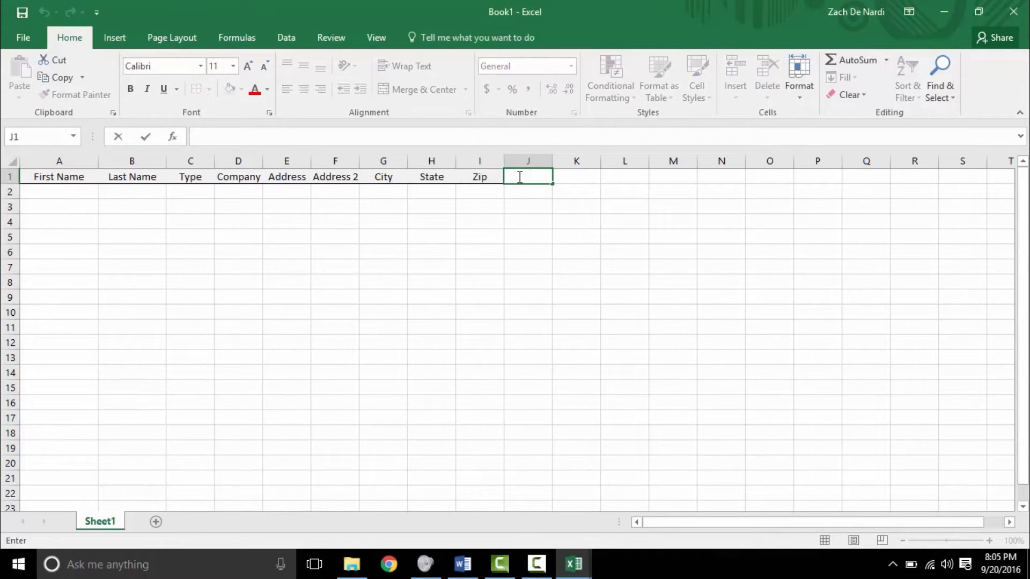
{"action": "type", "text": "Notes"}
{"action": "left_click", "coordinate": [559, 178]}
- Format the Notes header in J1 like the other headers, with a light gray fill and a bottom border
{"action": "left_click", "coordinate": [525, 174]}
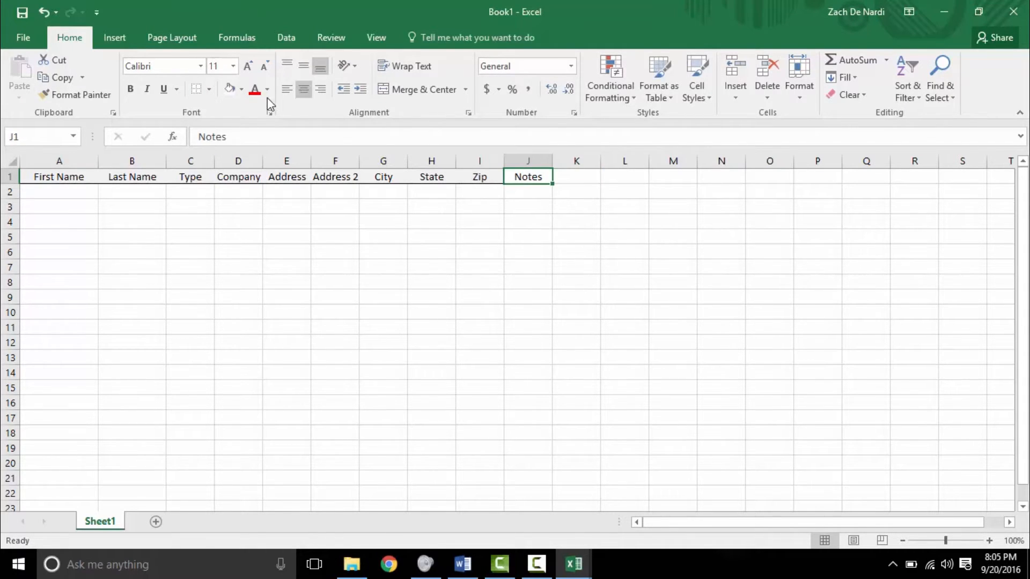
{"action": "left_click", "coordinate": [243, 92]}
{"action": "left_click", "coordinate": [258, 125]}
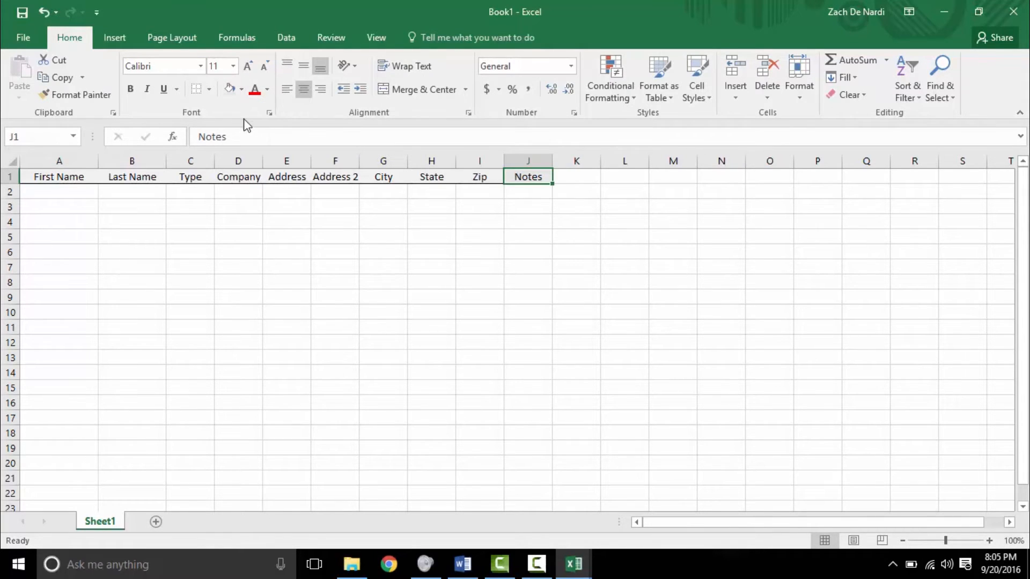
{"action": "left_click", "coordinate": [209, 90]}
{"action": "left_click", "coordinate": [231, 161]}
{"action": "left_click", "coordinate": [208, 89]}
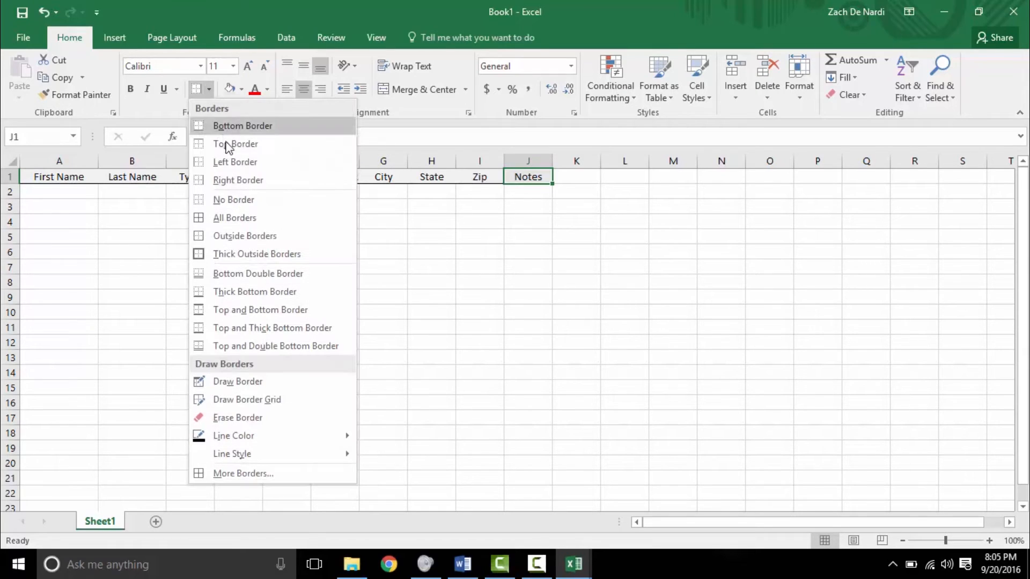
{"action": "left_click", "coordinate": [237, 125]}
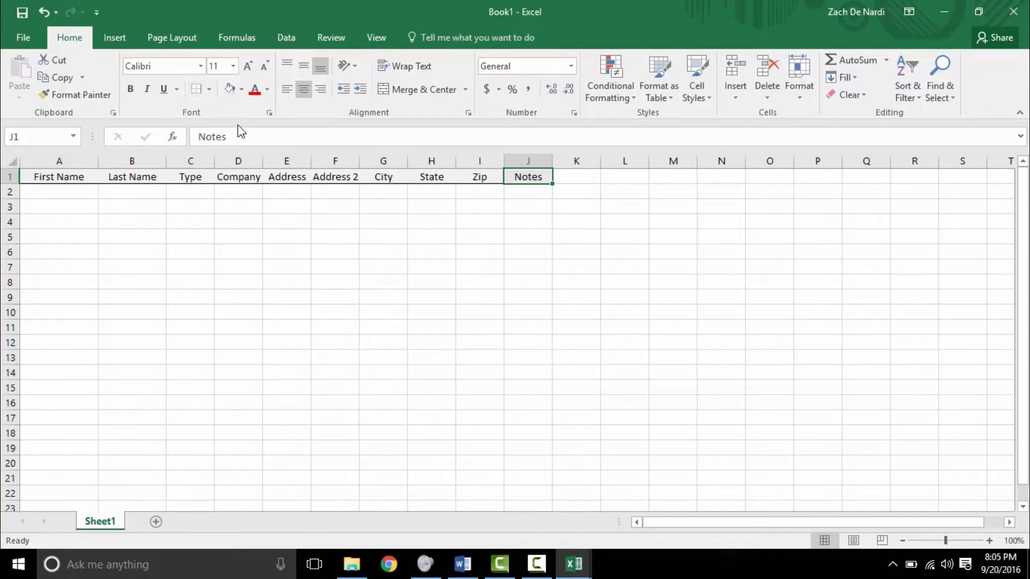
{"action": "left_click", "coordinate": [561, 180]}
{"action": "left_click", "coordinate": [555, 207]}
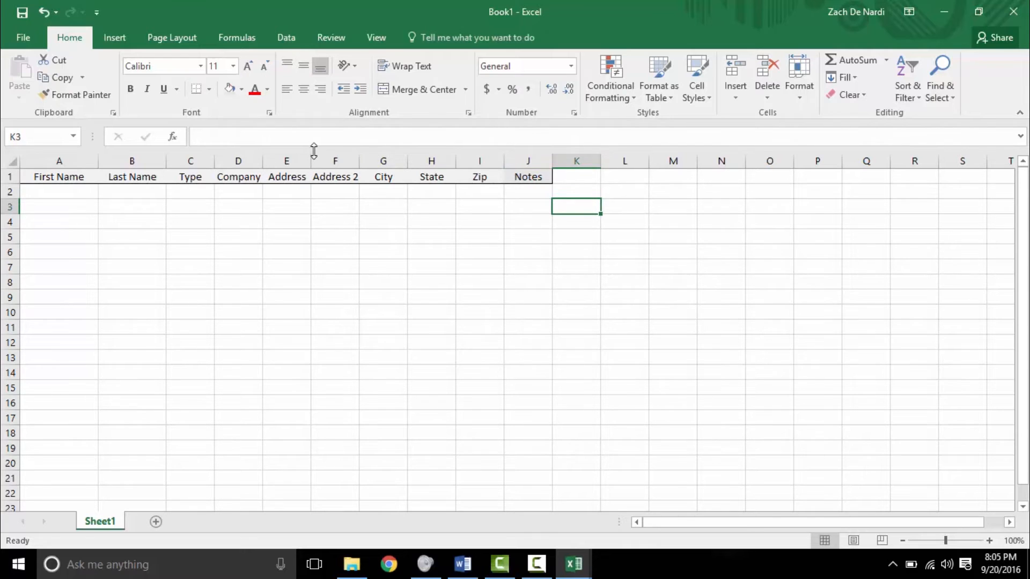
- Widen the Address, Address 2 and City columns and enter the first contact's first name in A2
{"action": "left_click_drag", "start_coordinate": [314, 157], "coordinate": [558, 159]}
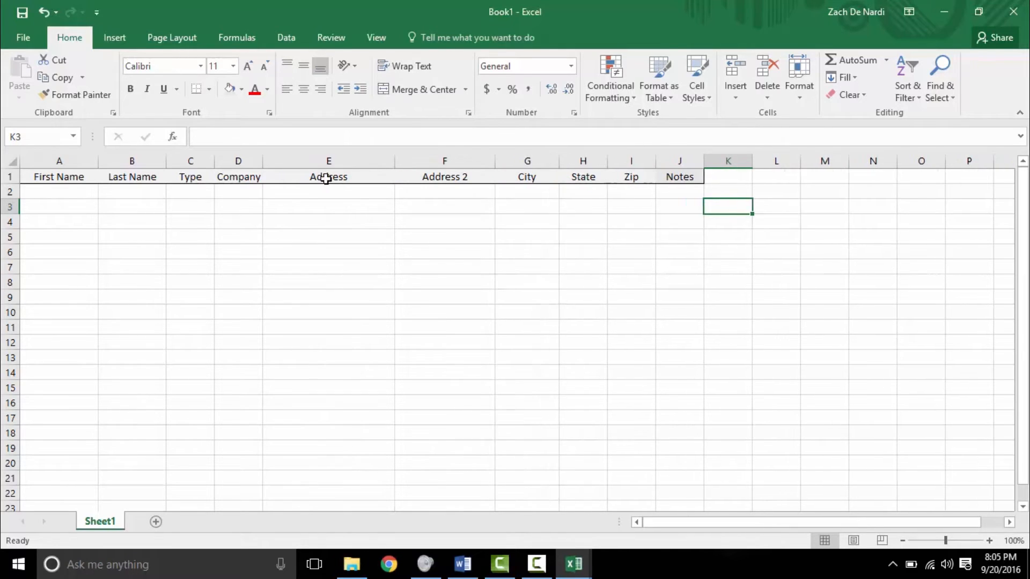
{"action": "left_click", "coordinate": [75, 192]}
{"action": "type", "text": "Steven,"}
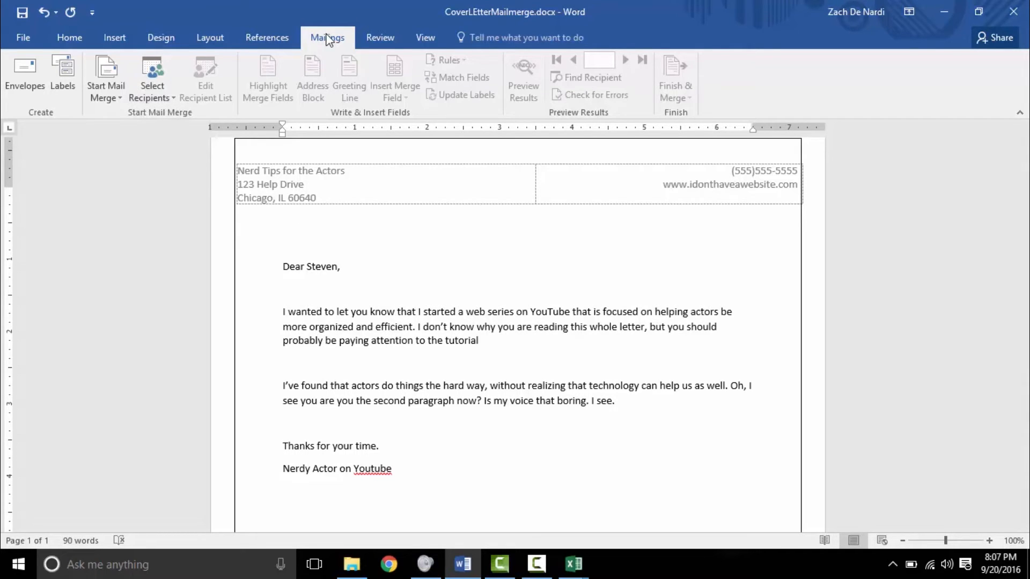
- Attach Sheet1$ of FilledIn.xlsx from the MailMerge folder to the Word cover letter as its existing recipient list
{"action": "left_click", "coordinate": [172, 94]}
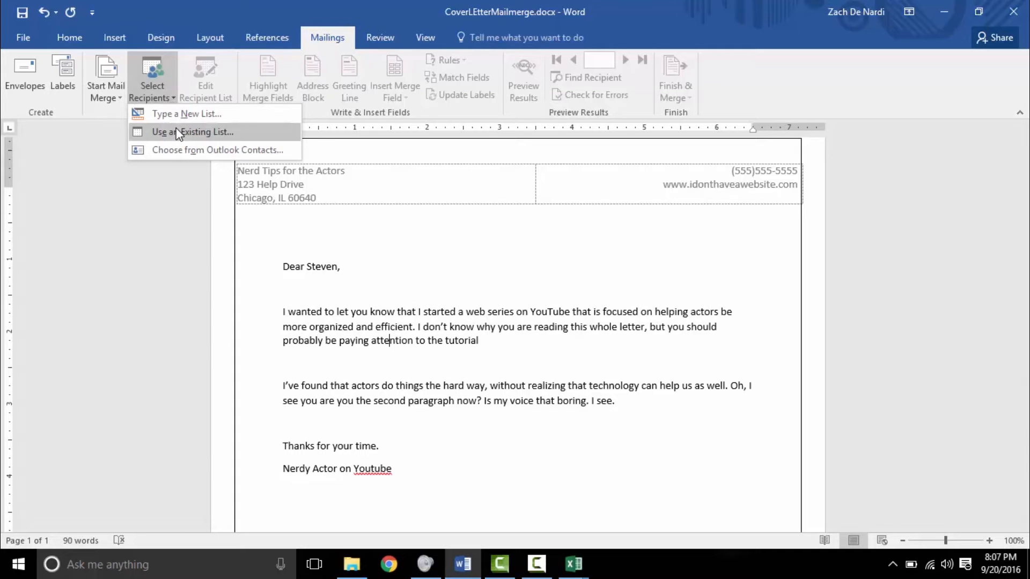
{"action": "left_click", "coordinate": [177, 132]}
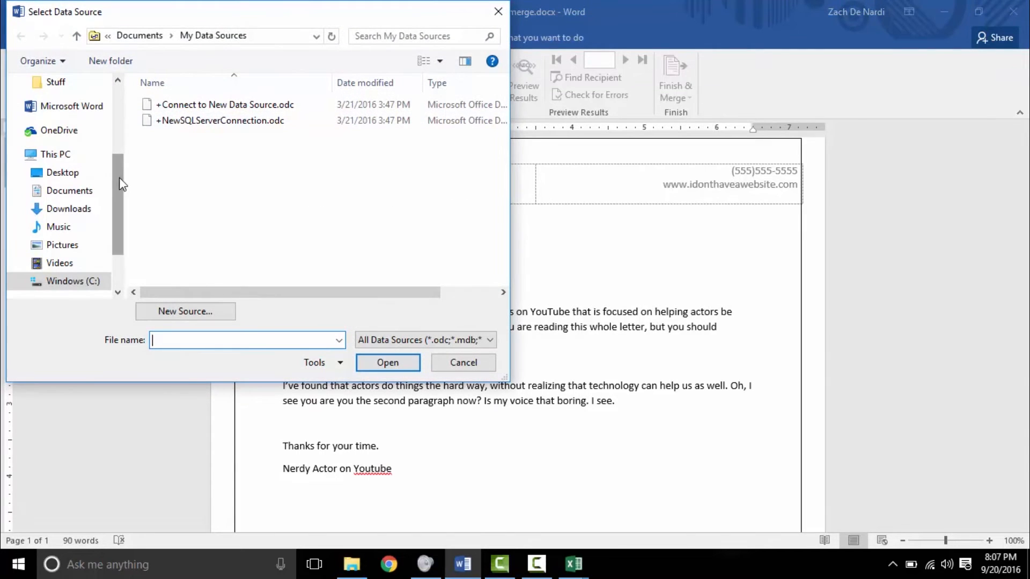
{"action": "left_click_drag", "start_coordinate": [120, 179], "coordinate": [108, 134]}
{"action": "left_click", "coordinate": [90, 154]}
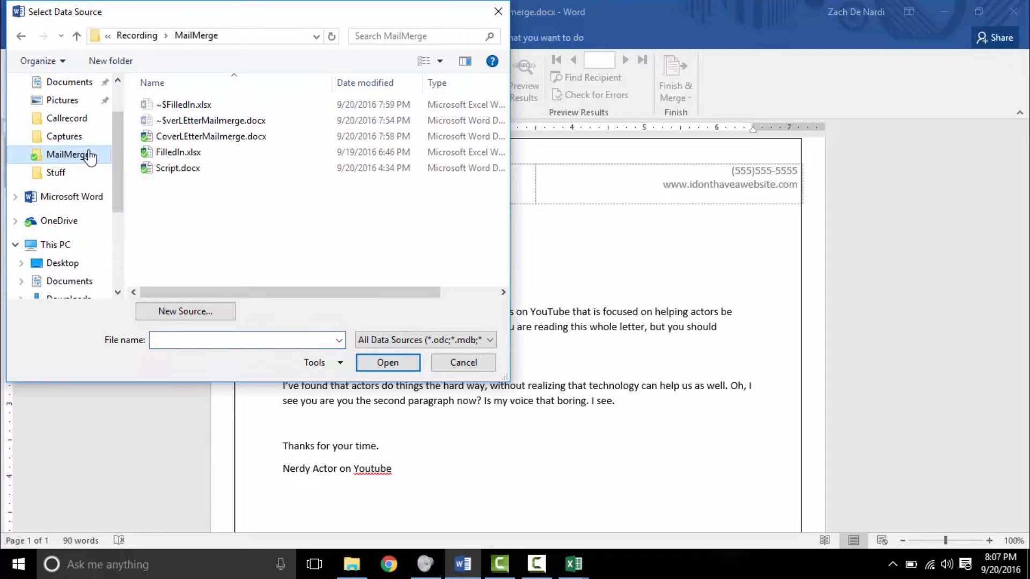
{"action": "left_click", "coordinate": [210, 157]}
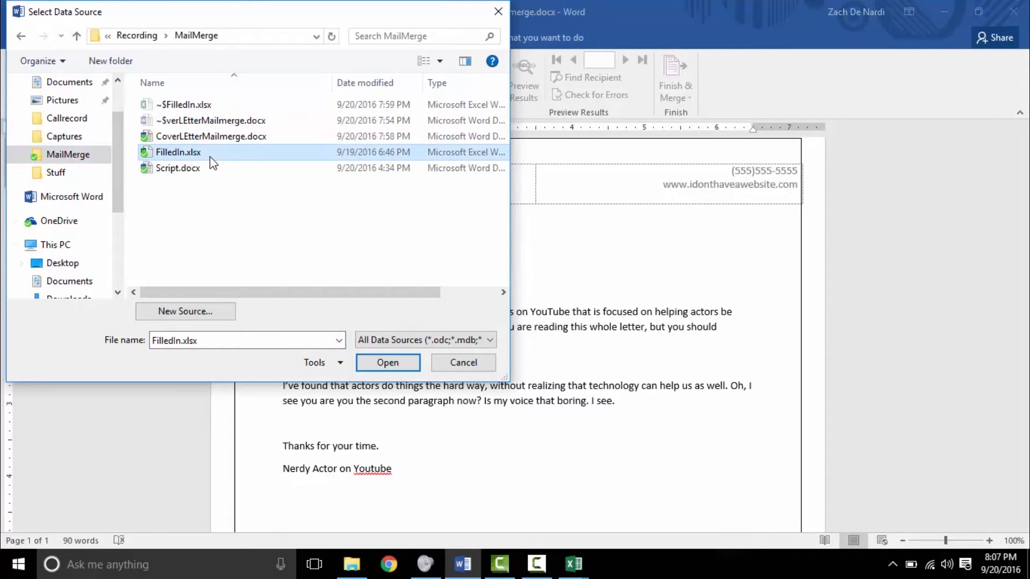
{"action": "left_click", "coordinate": [395, 362]}
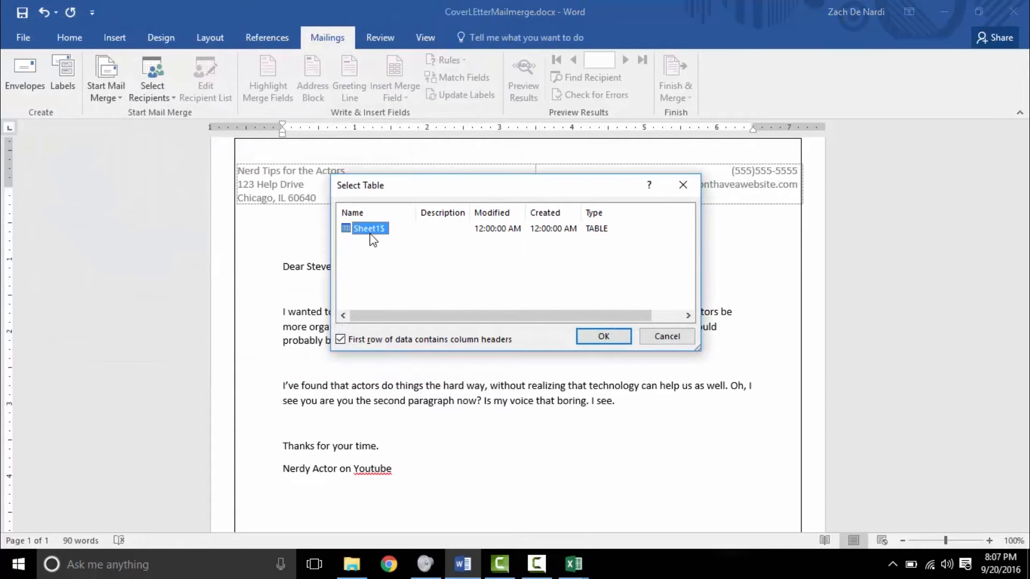
{"action": "left_click", "coordinate": [600, 339]}
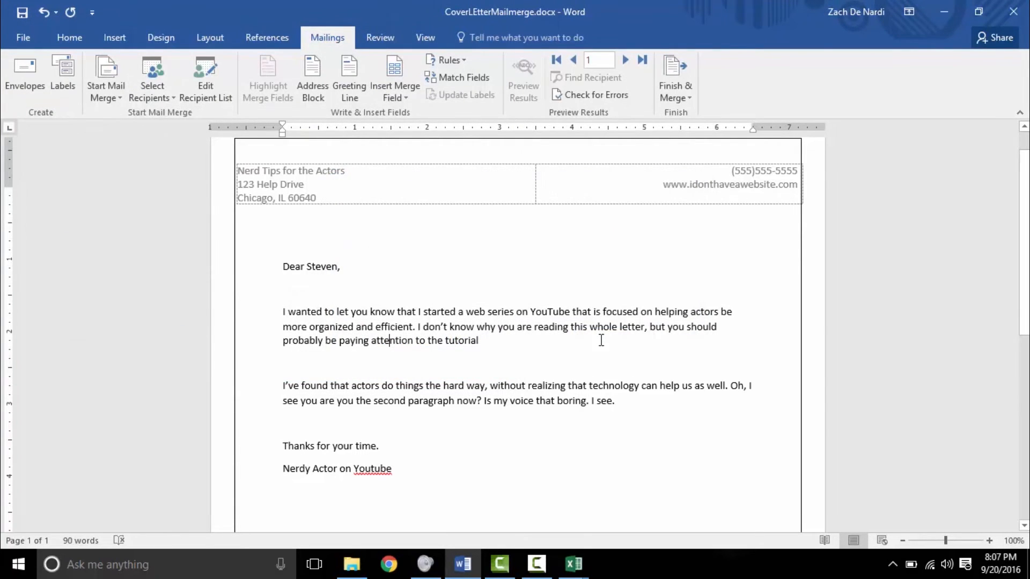
- Replace the recipient's name in the "Dear" greeting with the First_Name merge field, keeping the space and comma
{"action": "double_click", "coordinate": [320, 271]}
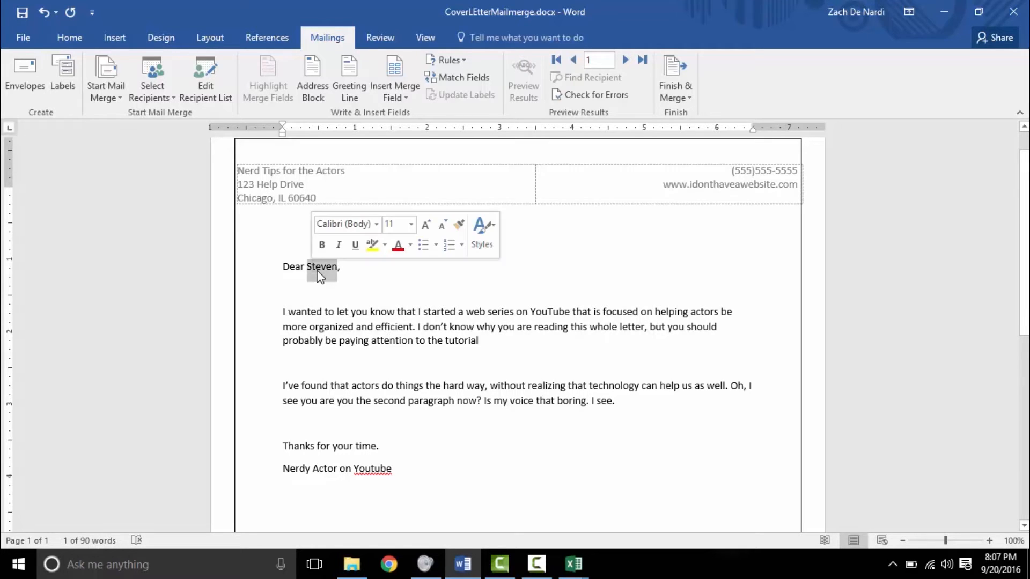
{"action": "key", "text": "Delete"}
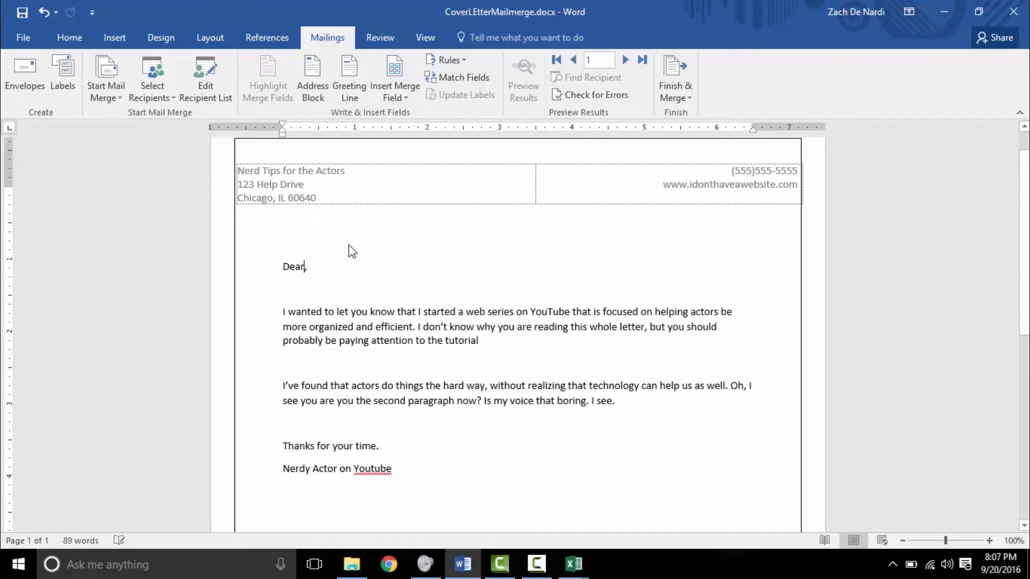
{"action": "left_click", "coordinate": [405, 91]}
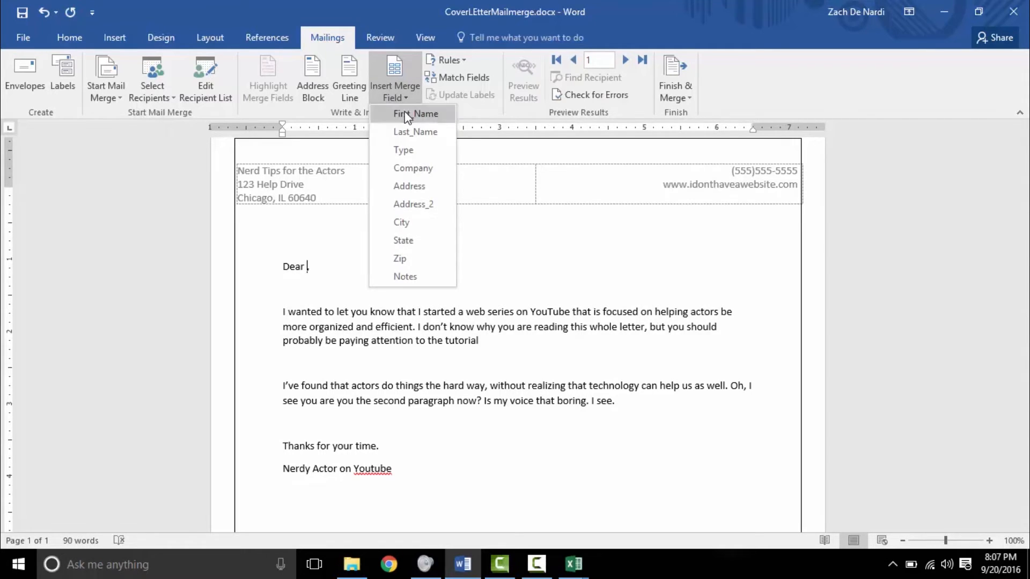
{"action": "left_click", "coordinate": [408, 116]}
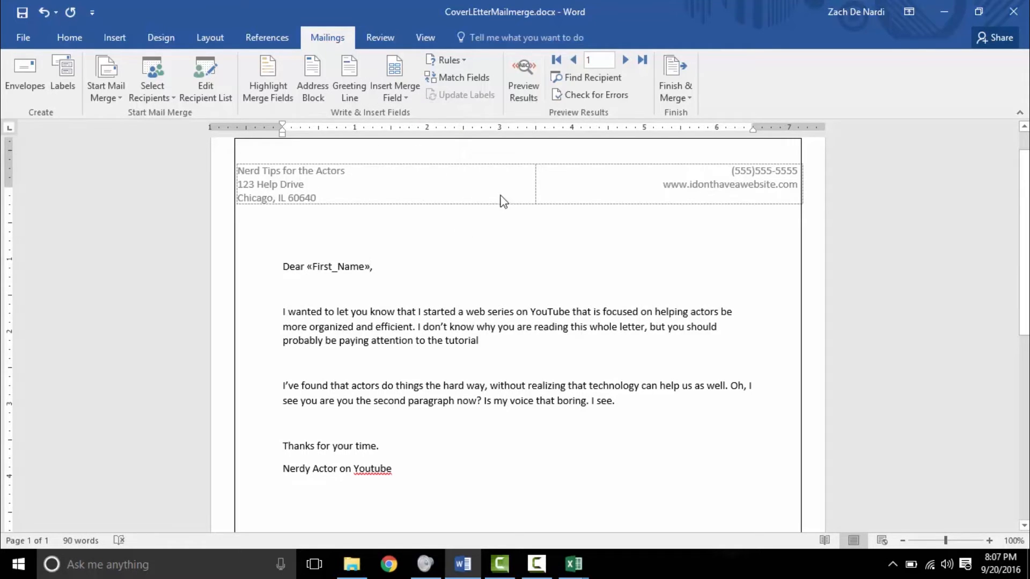
- Preview the merged greeting for records 1 to 6, then return to showing the merge fields
{"action": "left_click", "coordinate": [530, 101]}
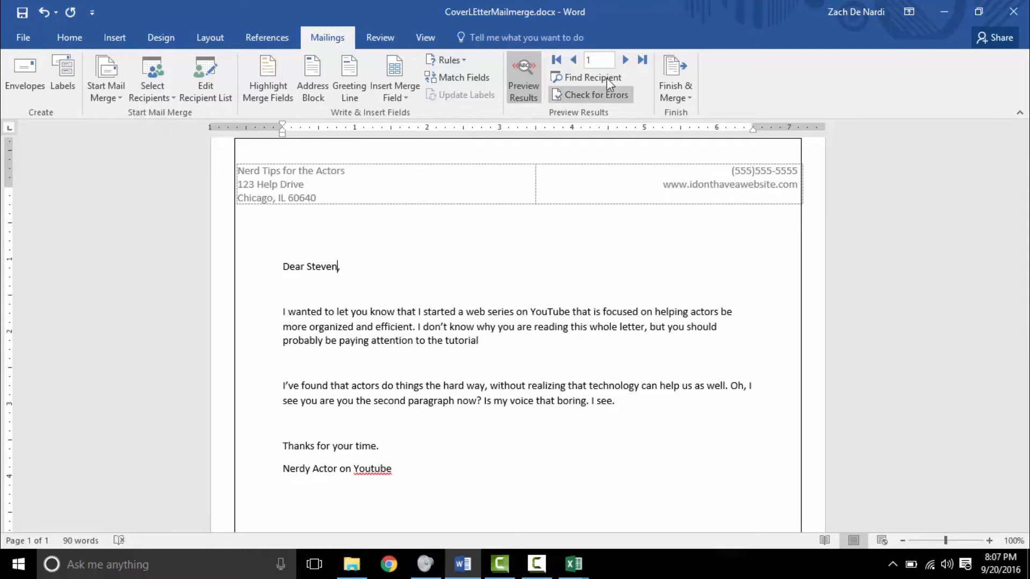
{"action": "left_click", "coordinate": [625, 61]}
{"action": "left_click", "coordinate": [625, 61]}
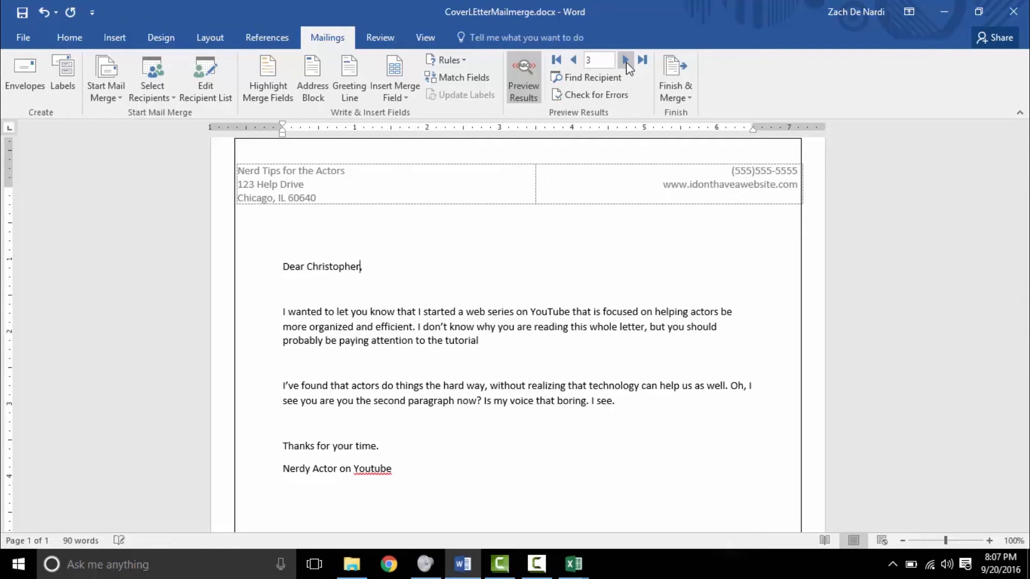
{"action": "left_click", "coordinate": [626, 62]}
{"action": "left_click", "coordinate": [626, 62]}
{"action": "left_click", "coordinate": [626, 62]}
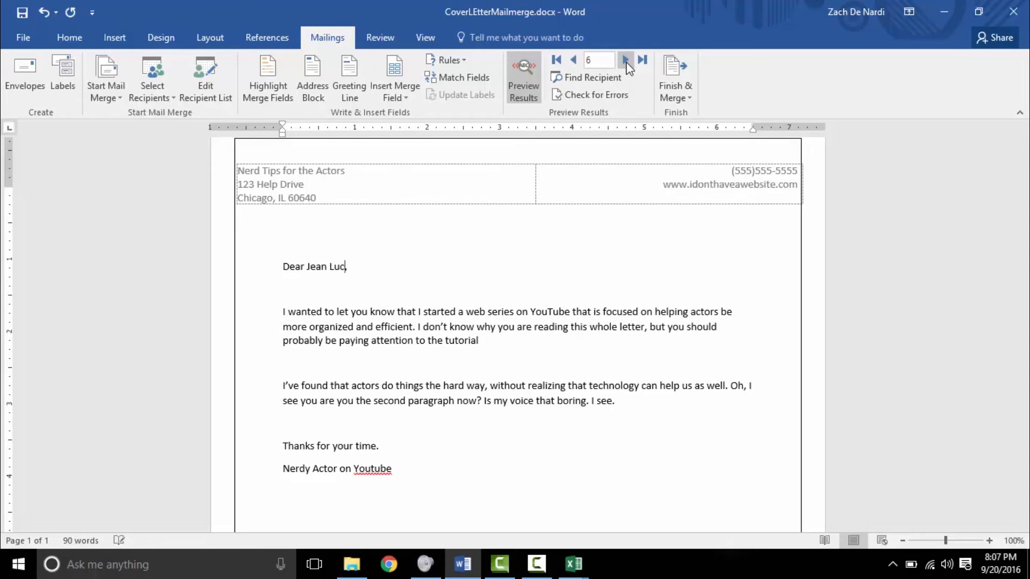
{"action": "left_click", "coordinate": [517, 67]}
- Add a line above the greeting and insert an address block there, checking the field matching and keeping the default format
{"action": "left_click", "coordinate": [279, 270]}
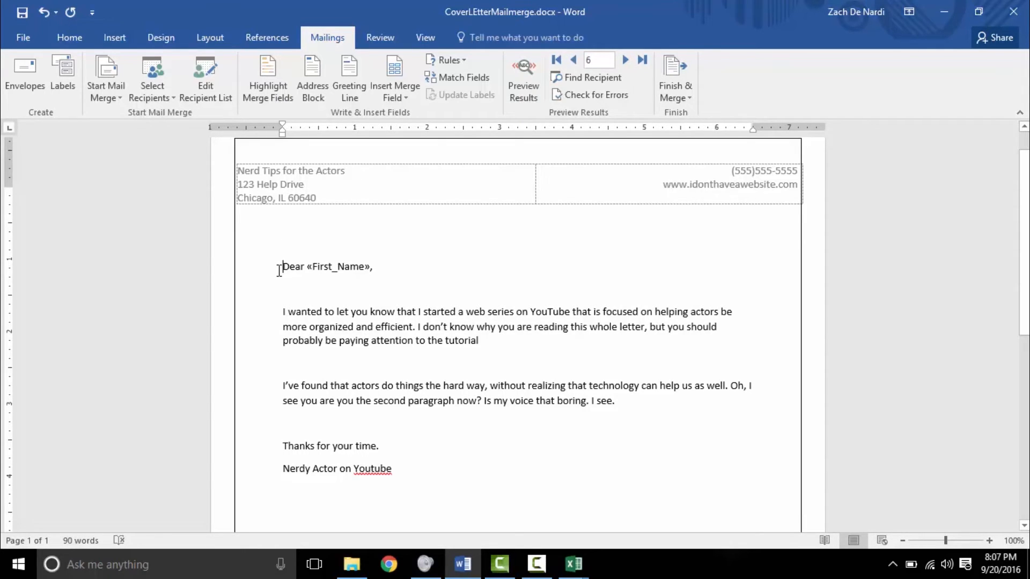
{"action": "key", "text": "Return"}
{"action": "key", "text": "Up"}
{"action": "key", "text": "Up"}
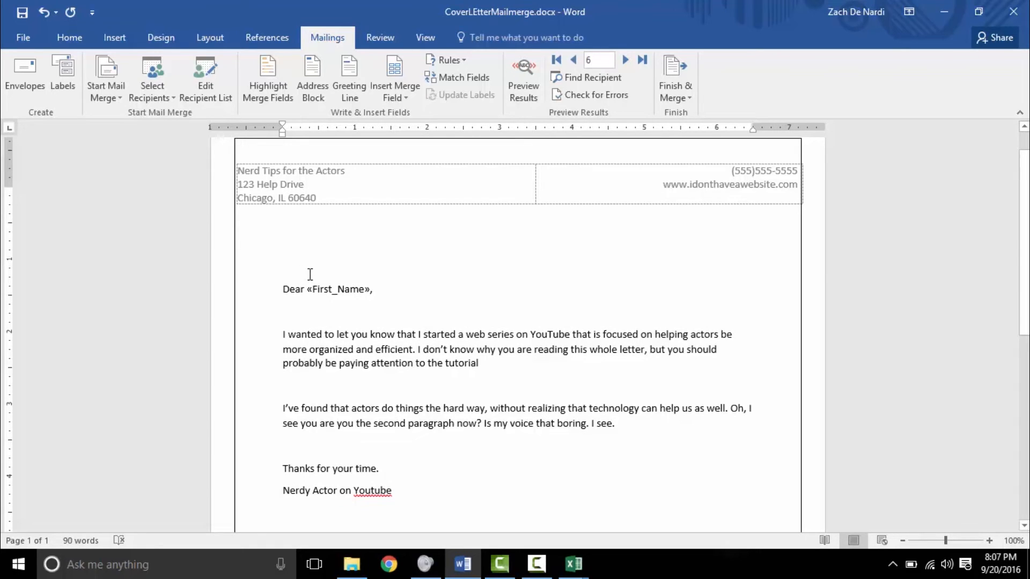
{"action": "left_click", "coordinate": [317, 95]}
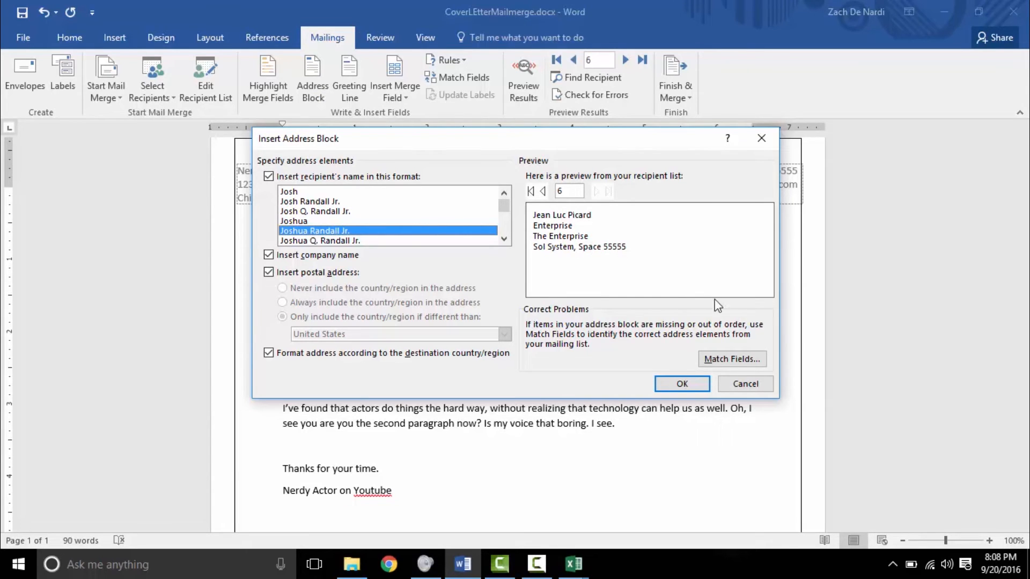
{"action": "left_click", "coordinate": [733, 360]}
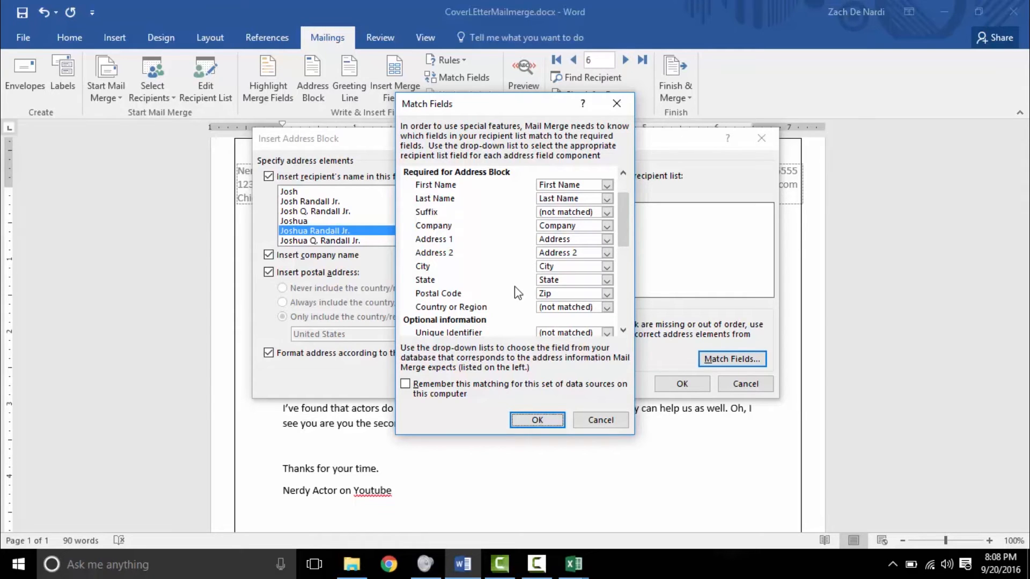
{"action": "scroll", "coordinate": [514, 293], "scroll_direction": "down", "scroll_amount": 1}
{"action": "scroll", "coordinate": [514, 287], "scroll_direction": "up", "scroll_amount": 1}
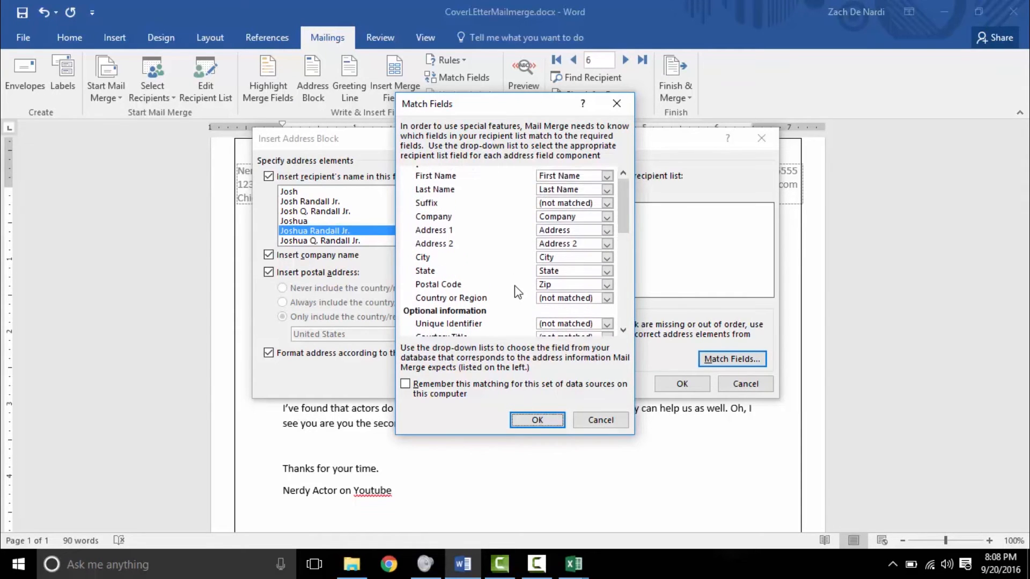
{"action": "left_click", "coordinate": [555, 417]}
{"action": "left_click", "coordinate": [674, 391]}
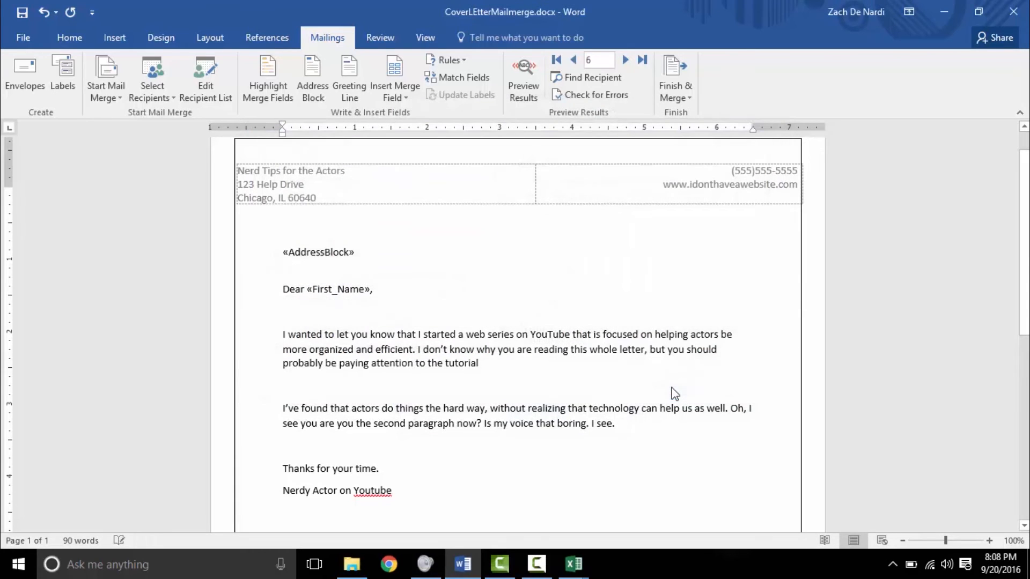
- Preview the merged letter with its address block, going back from record 6 to 2 and forward again to 6
{"action": "left_click", "coordinate": [523, 101]}
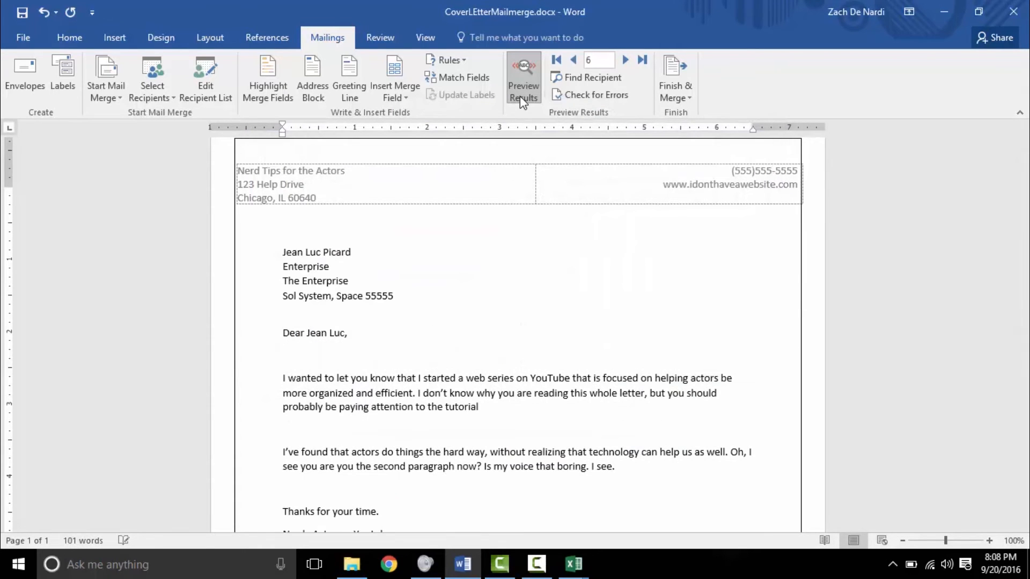
{"action": "left_click", "coordinate": [576, 63]}
{"action": "left_click", "coordinate": [578, 63]}
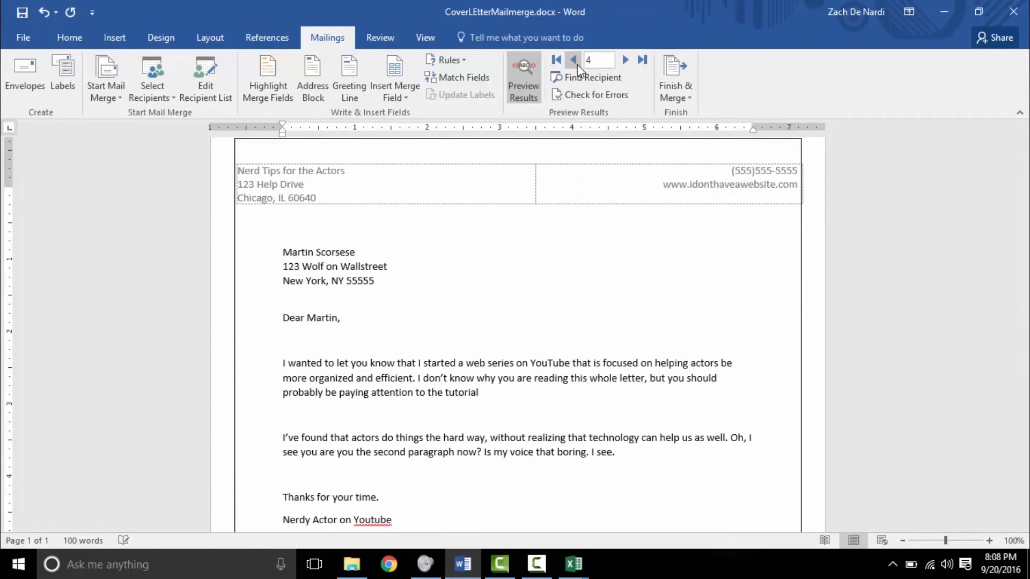
{"action": "left_click", "coordinate": [577, 64]}
{"action": "left_click", "coordinate": [577, 63]}
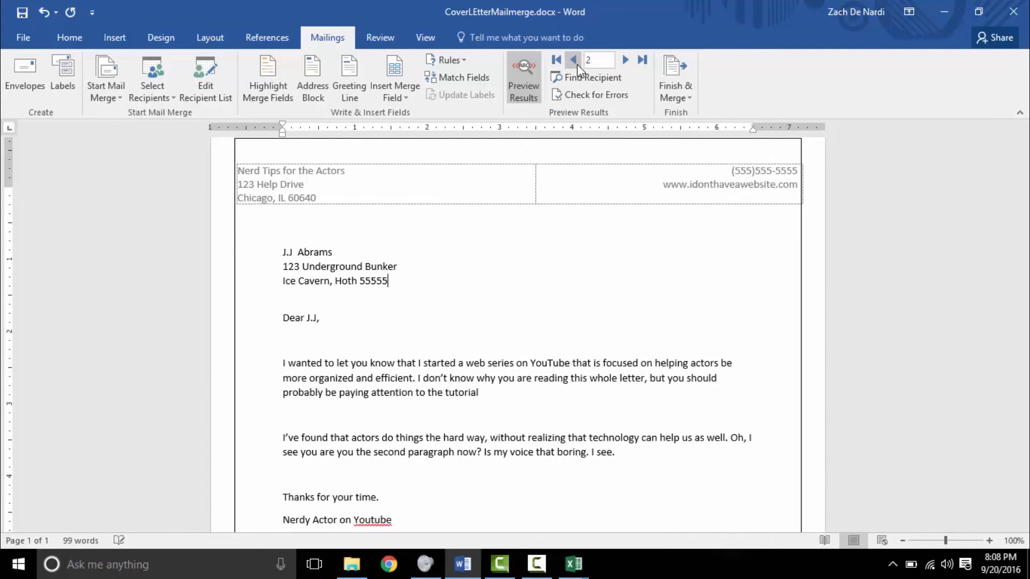
{"action": "left_click", "coordinate": [632, 60]}
{"action": "left_click", "coordinate": [632, 61]}
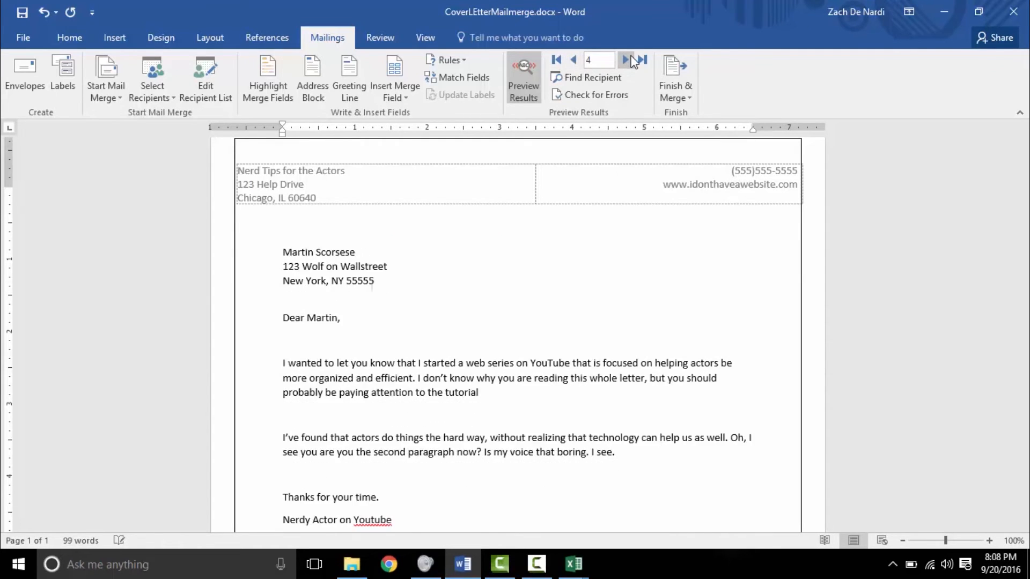
{"action": "left_click", "coordinate": [632, 60]}
{"action": "left_click", "coordinate": [632, 60]}
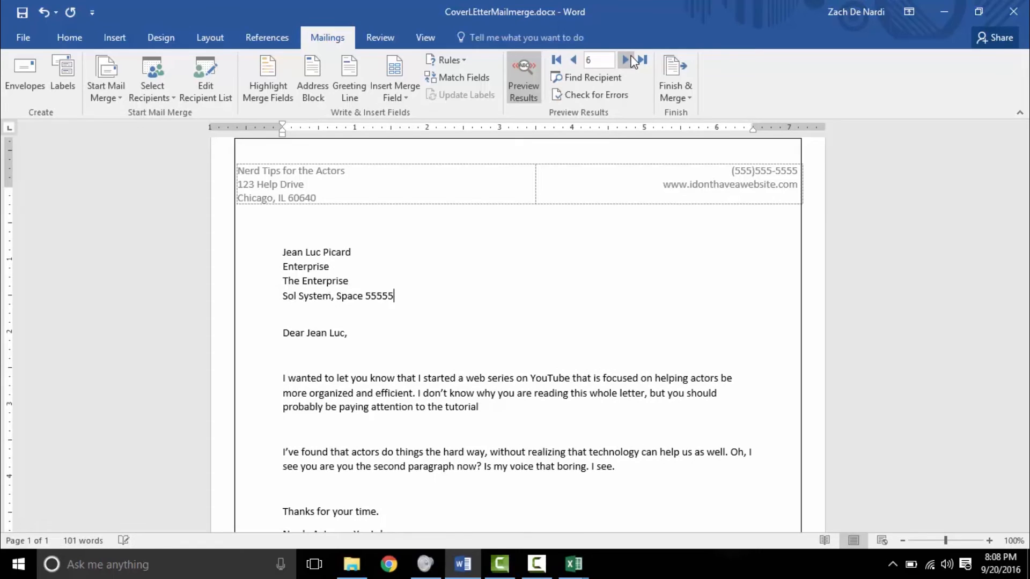
- Finish the merge by creating individual, editable letters for all records in a new document
{"action": "left_click", "coordinate": [680, 91]}
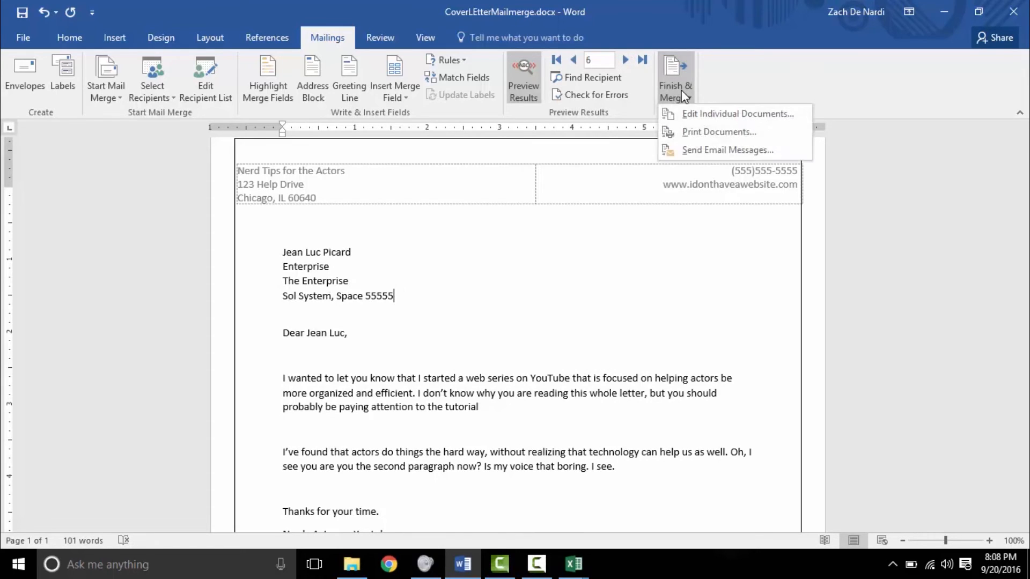
{"action": "left_click", "coordinate": [707, 110]}
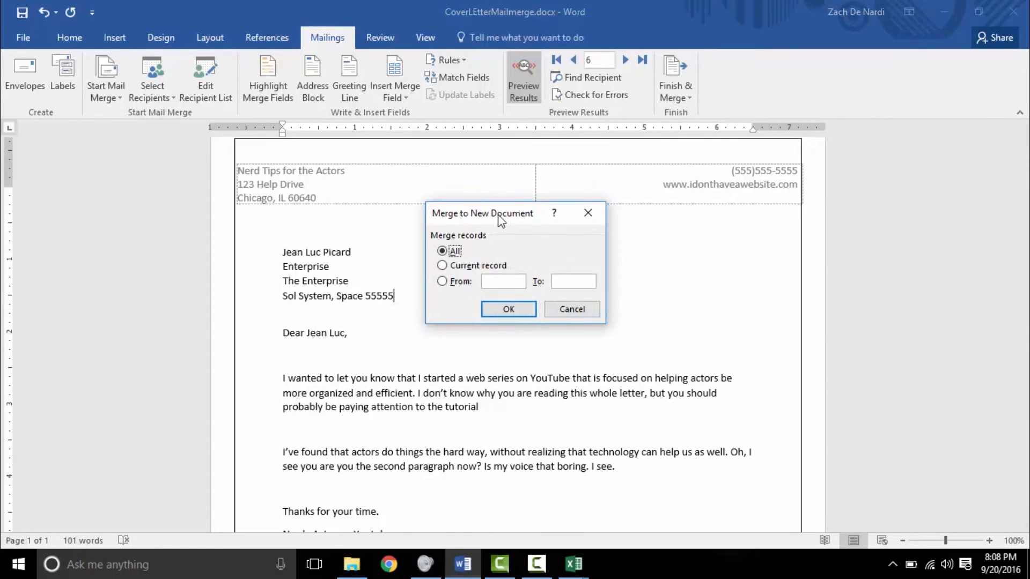
{"action": "left_click", "coordinate": [507, 310]}
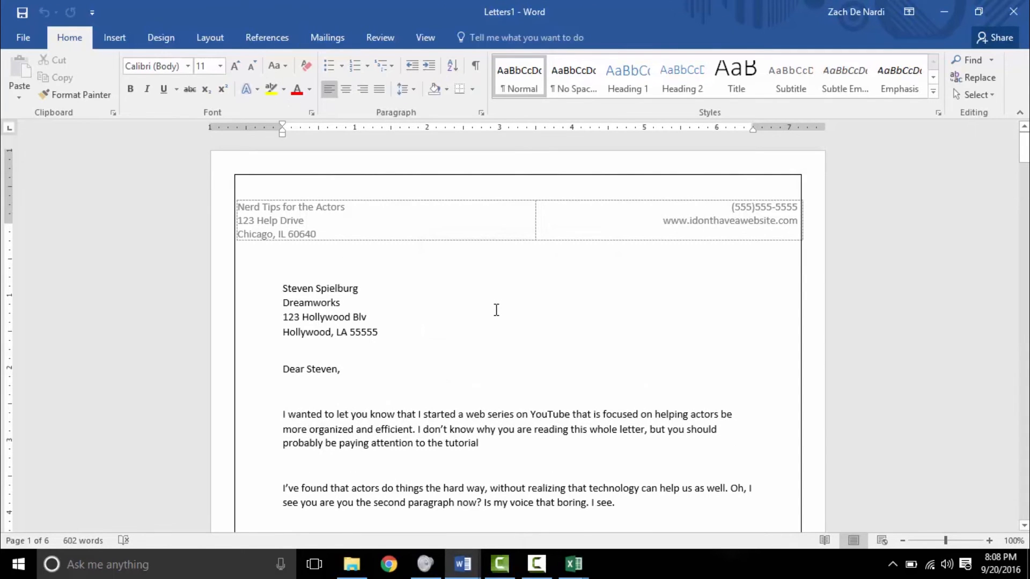
- Look through the merged letters document from the first letter to the second
{"action": "scroll", "coordinate": [496, 310], "scroll_direction": "down", "scroll_amount": 1}
{"action": "scroll", "coordinate": [496, 310], "scroll_direction": "down", "scroll_amount": 7}
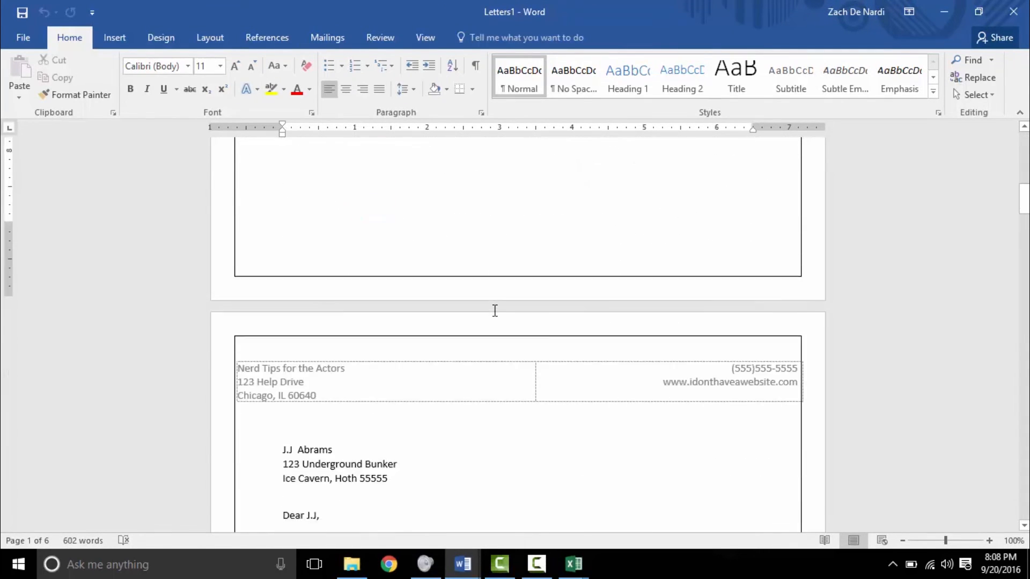
{"action": "scroll", "coordinate": [493, 311], "scroll_direction": "down", "scroll_amount": 1}
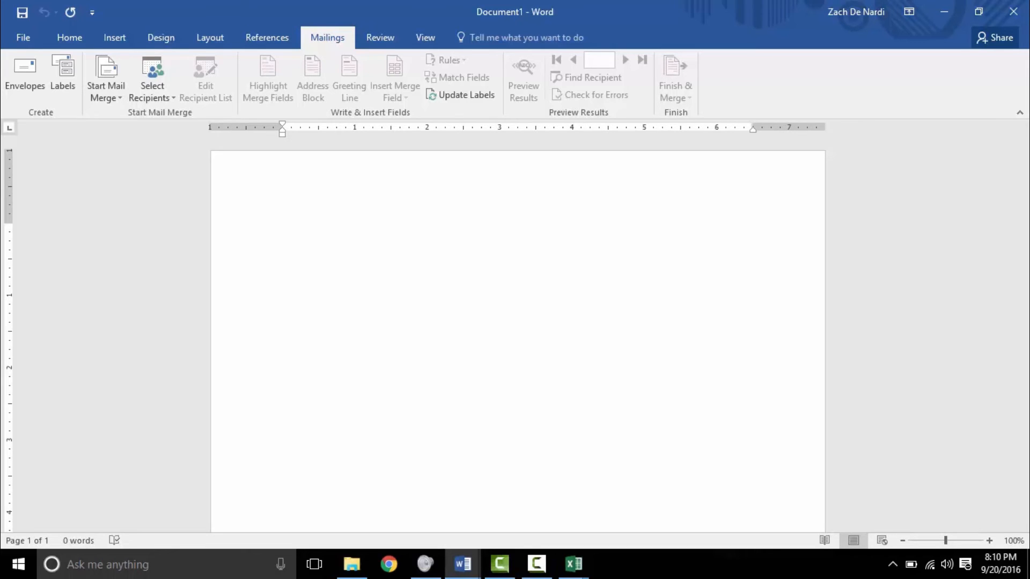
- Start a label mail merge in the blank document using Avery US Letter 5160 Easy Peel Address Labels
{"action": "left_click", "coordinate": [105, 92]}
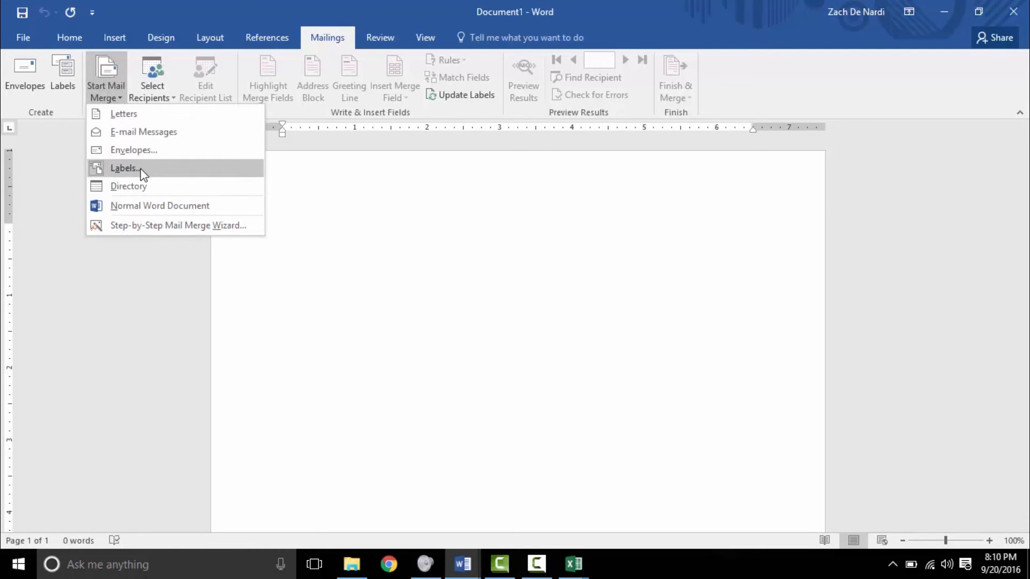
{"action": "left_click", "coordinate": [143, 170]}
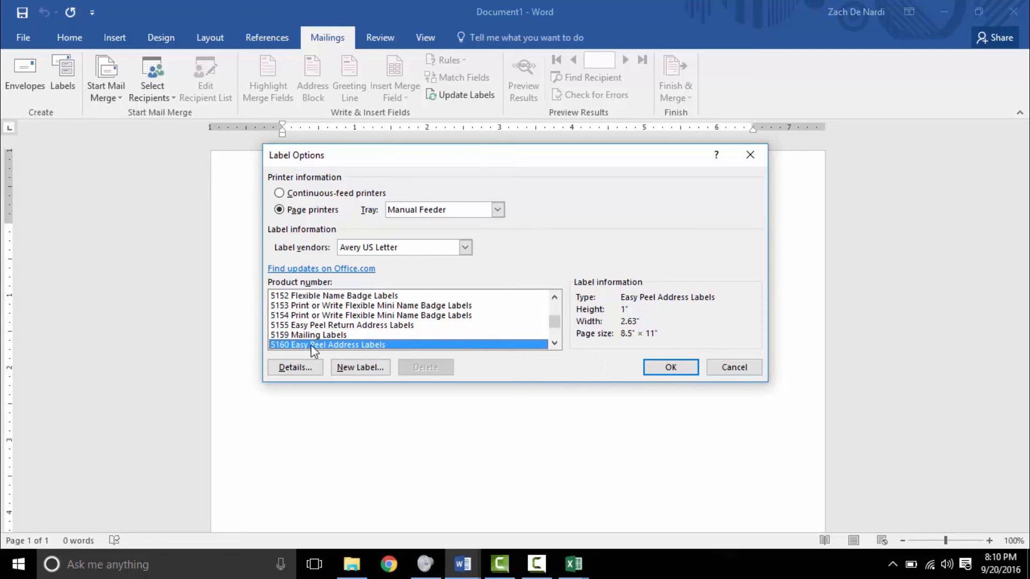
{"action": "left_click", "coordinate": [665, 367]}
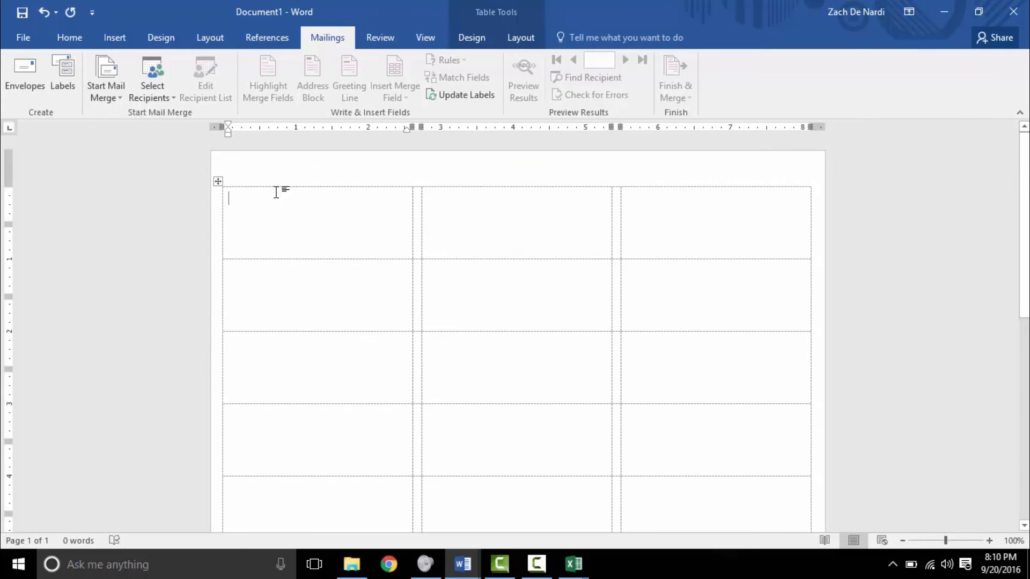
- Connect the existing recipient list FilledIn.xlsx from the MailMerge folder, using Sheet1$ with the first row as column headers
{"action": "left_click", "coordinate": [160, 96]}
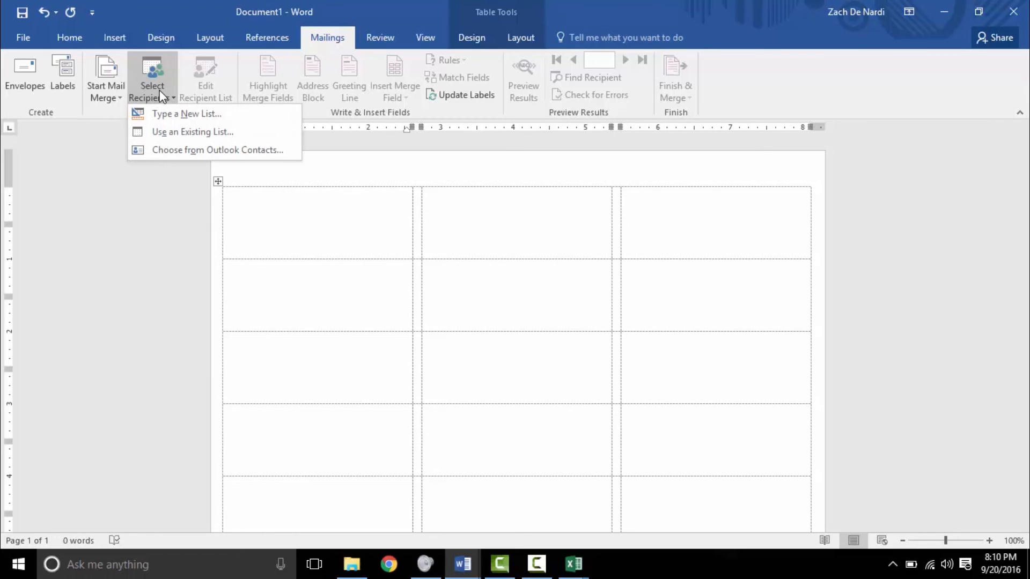
{"action": "left_click", "coordinate": [173, 130]}
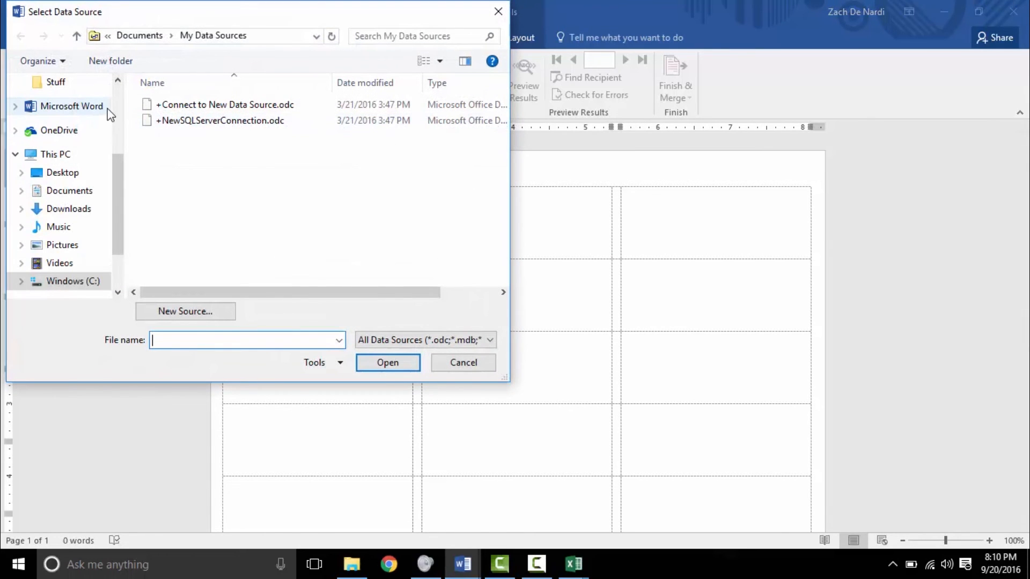
{"action": "scroll", "coordinate": [107, 109], "scroll_direction": "up", "scroll_amount": 1}
{"action": "left_click", "coordinate": [65, 82]}
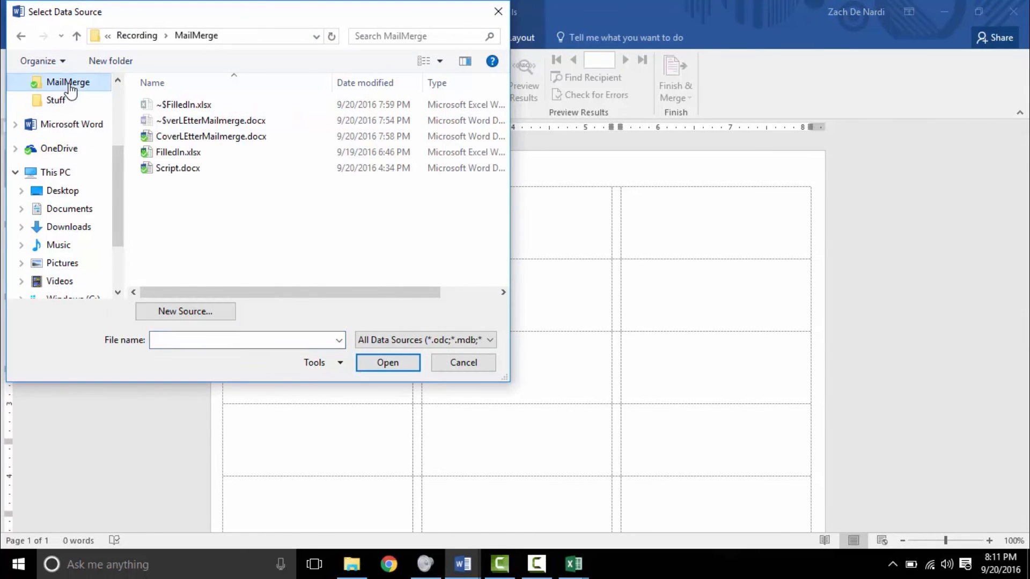
{"action": "double_click", "coordinate": [204, 153]}
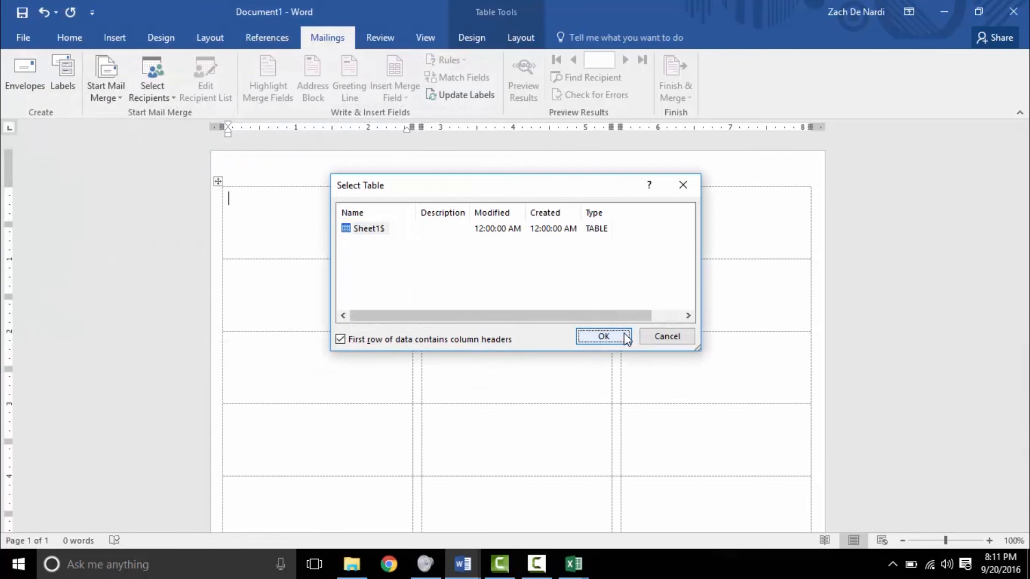
{"action": "left_click", "coordinate": [626, 337]}
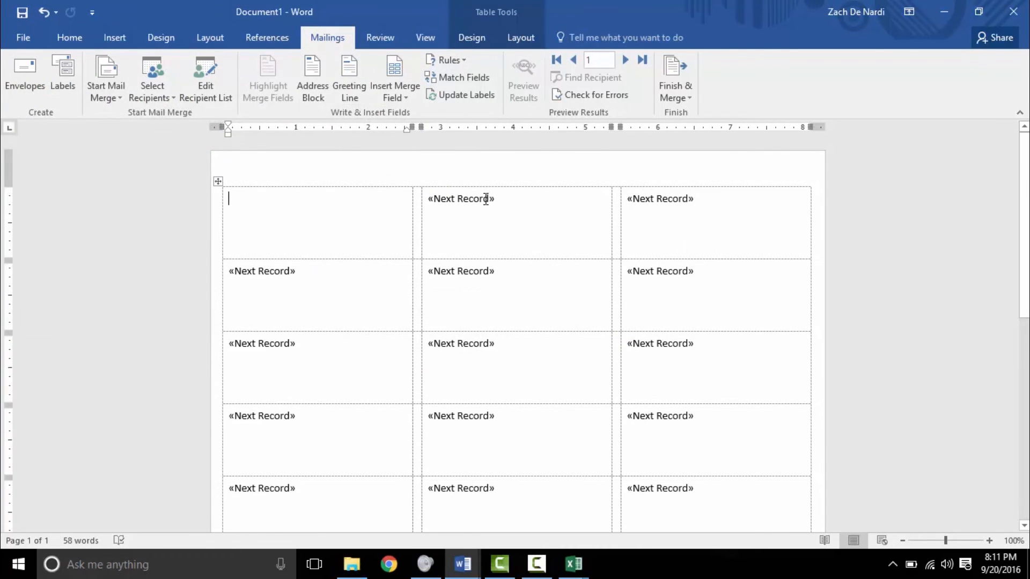
- Insert an address block in the first label with the default format, copy it to all labels and preview the results
{"action": "left_click", "coordinate": [313, 86]}
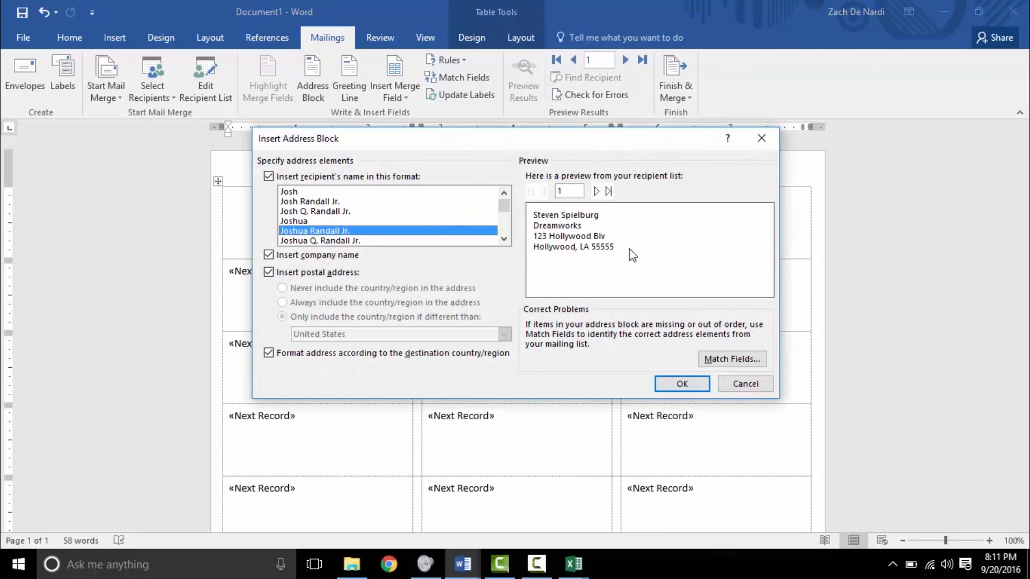
{"action": "left_click", "coordinate": [682, 383]}
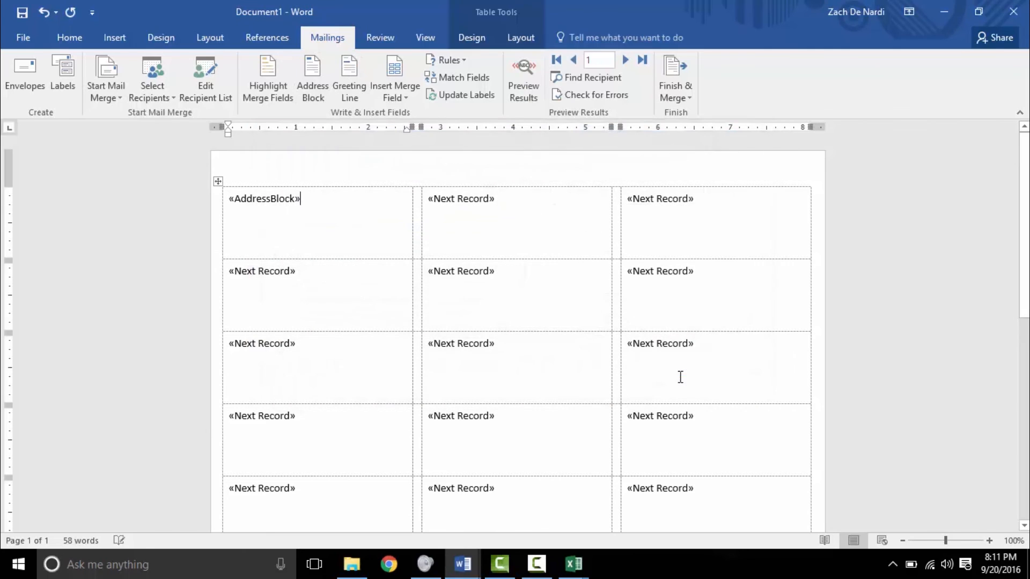
{"action": "left_click", "coordinate": [478, 100]}
{"action": "left_click", "coordinate": [536, 79]}
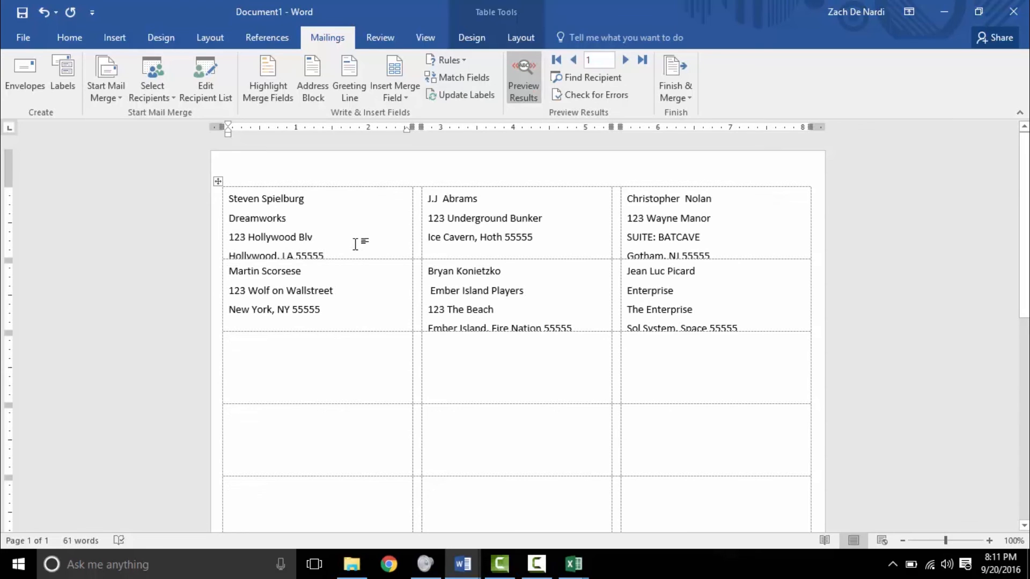
- Tighten the paragraph spacing of the first label's address so all lines fit, and update all labels to match
{"action": "left_click_drag", "start_coordinate": [340, 252], "coordinate": [227, 190]}
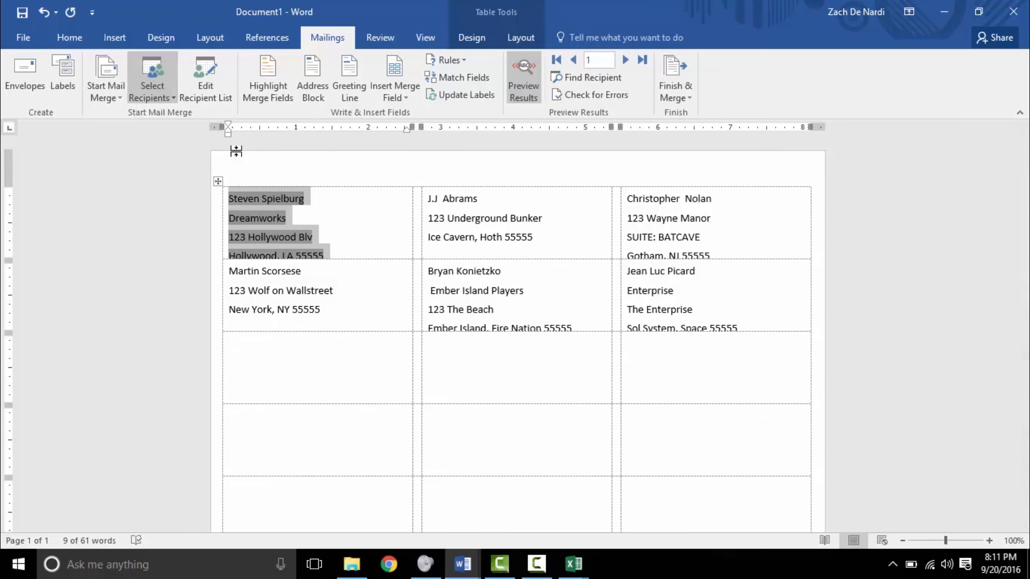
{"action": "left_click", "coordinate": [74, 38]}
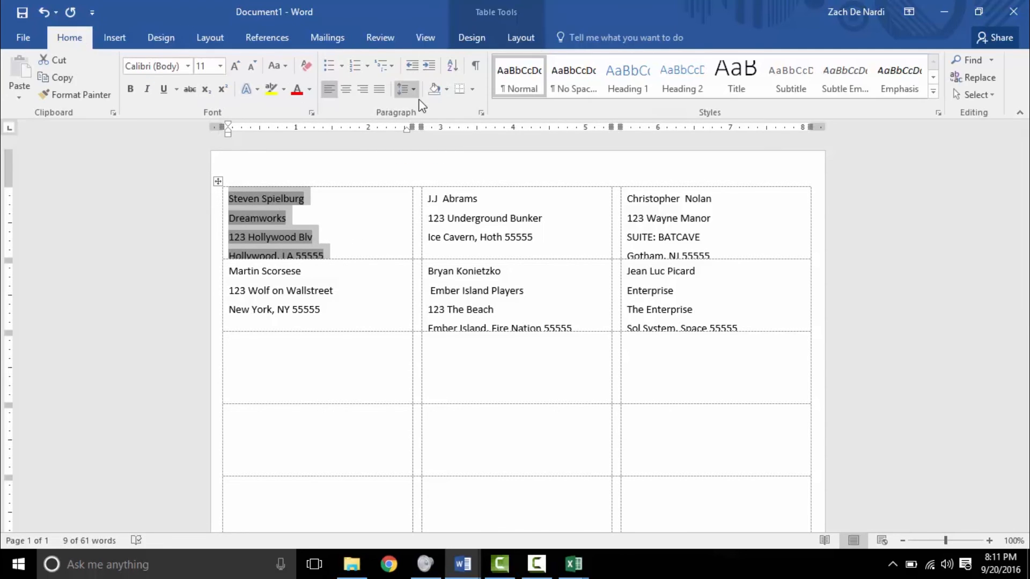
{"action": "left_click", "coordinate": [406, 89]}
{"action": "left_click", "coordinate": [526, 237]}
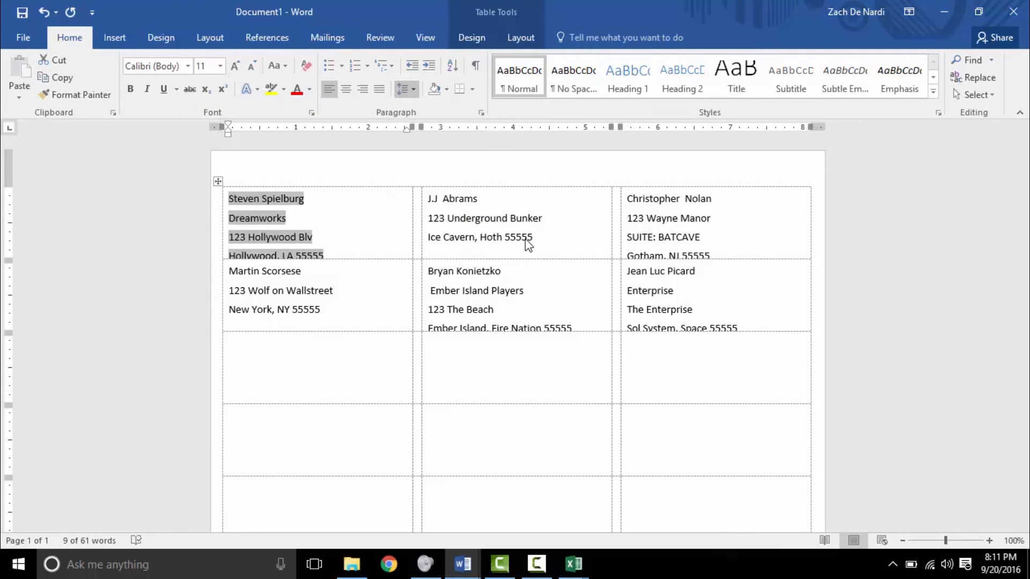
{"action": "left_click", "coordinate": [328, 39]}
{"action": "left_click", "coordinate": [462, 95]}
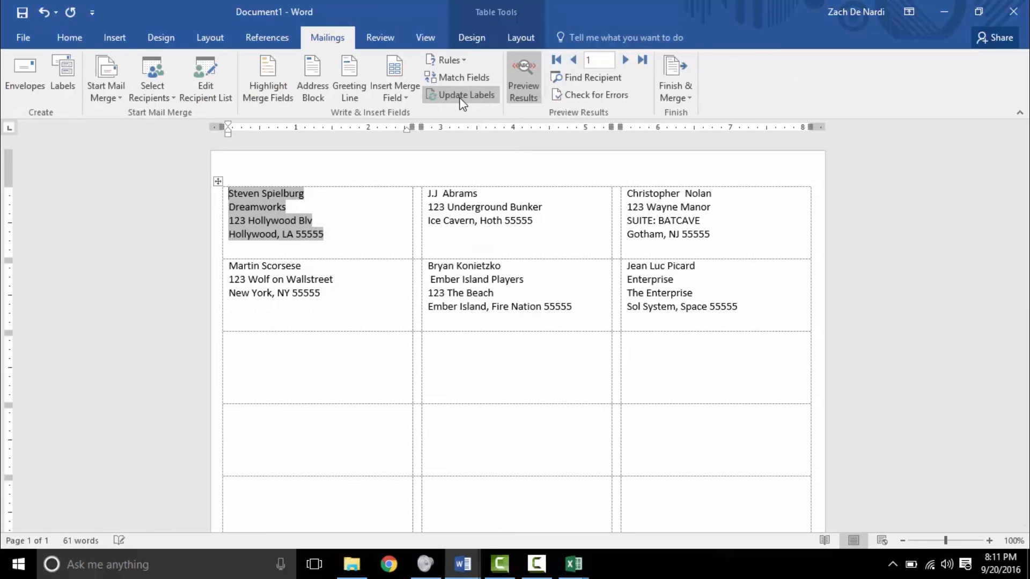
- Center every line of the address in the first label
{"action": "left_click", "coordinate": [70, 37]}
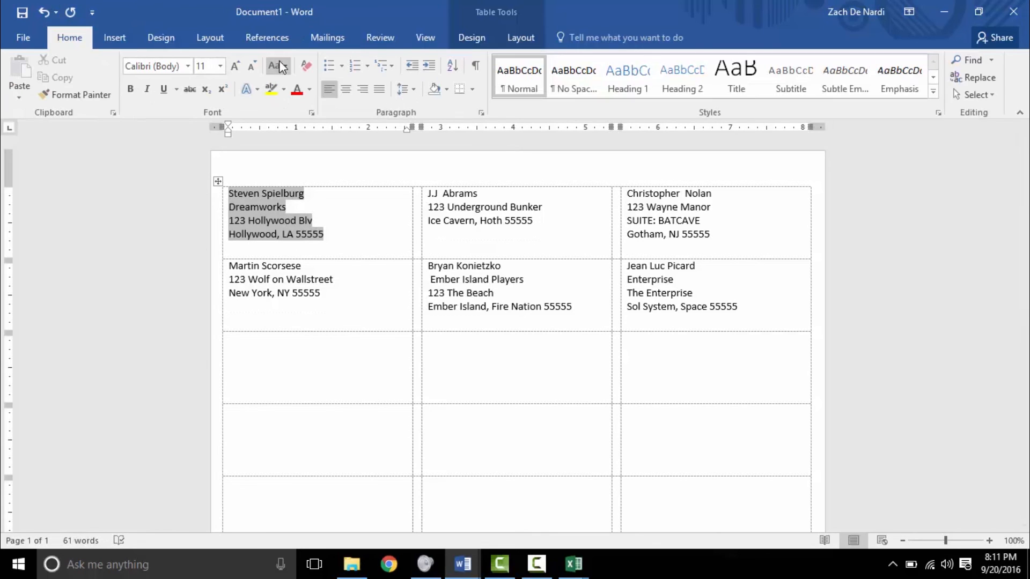
{"action": "left_click", "coordinate": [346, 92]}
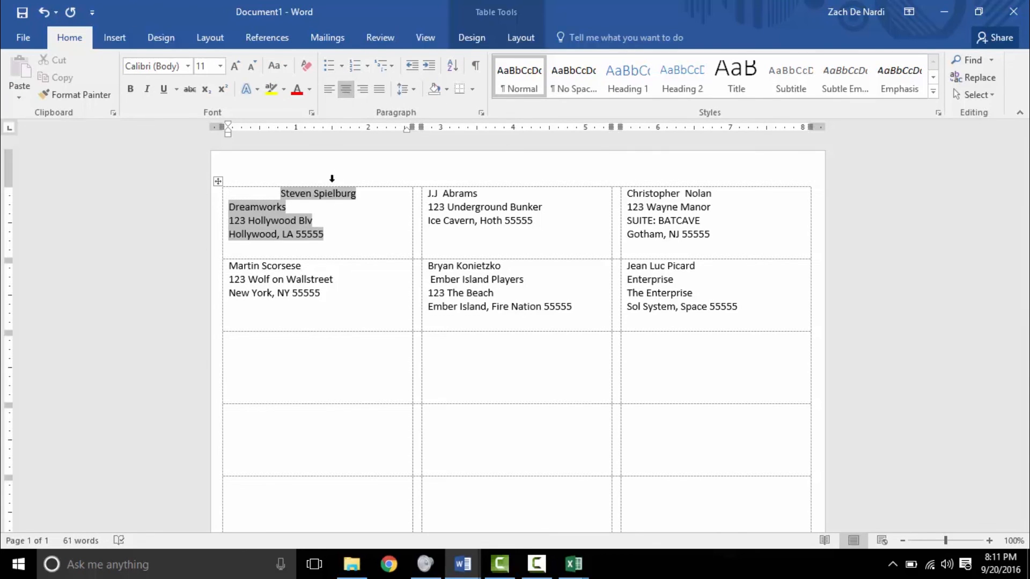
{"action": "left_click", "coordinate": [338, 243]}
{"action": "left_click_drag", "start_coordinate": [337, 244], "coordinate": [280, 207]}
{"action": "left_click", "coordinate": [346, 89]}
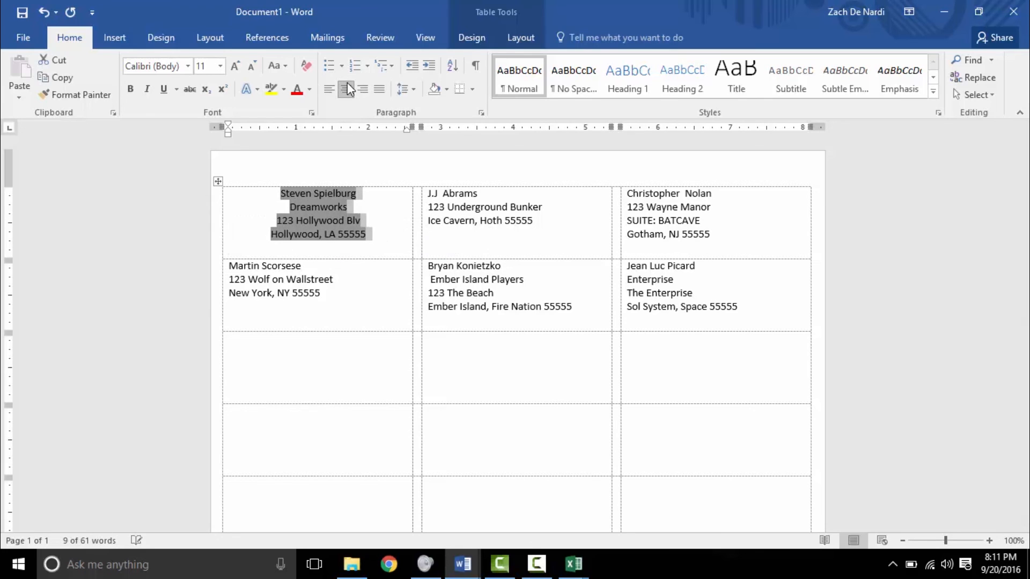
- Switch back to the merge fields, apply the first label's centered layout to all labels, and preview the results again
{"action": "left_click", "coordinate": [327, 37]}
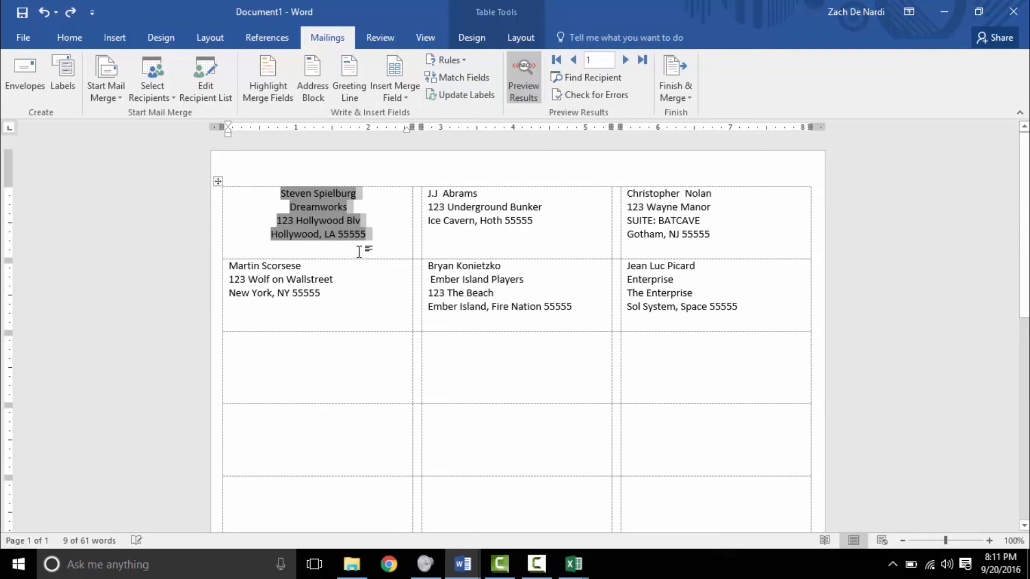
{"action": "left_click", "coordinate": [525, 72]}
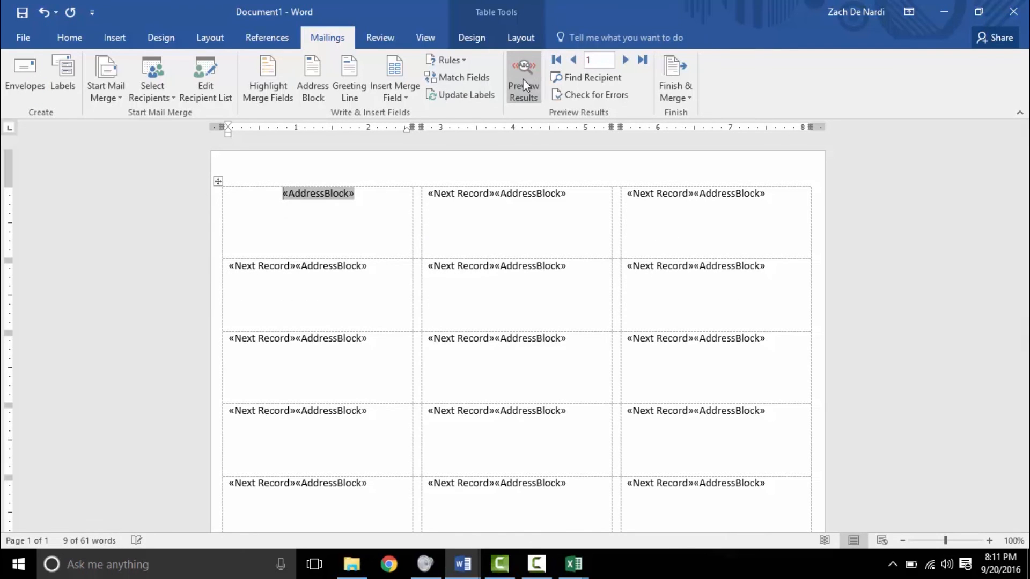
{"action": "left_click", "coordinate": [462, 96]}
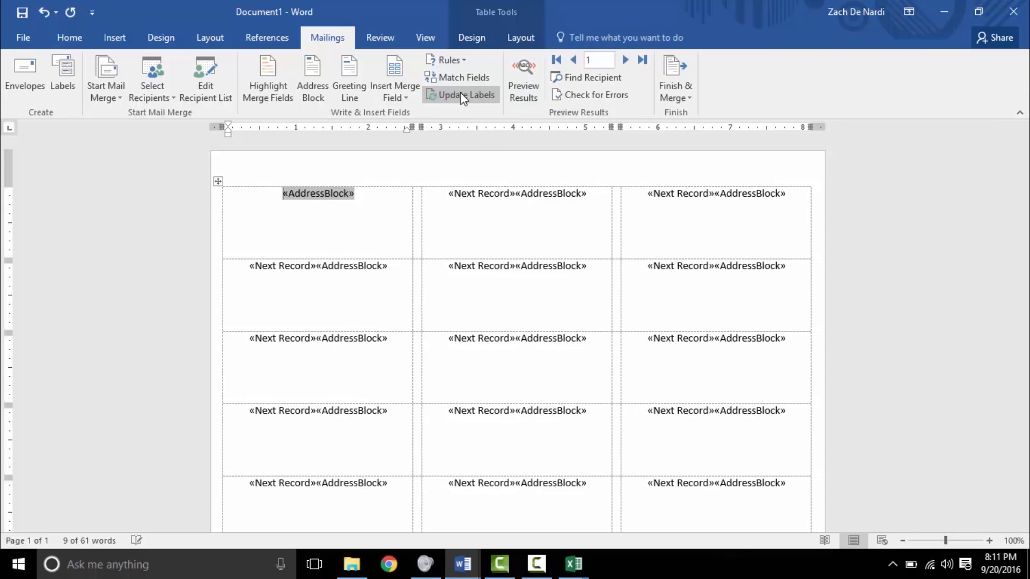
{"action": "left_click", "coordinate": [520, 63]}
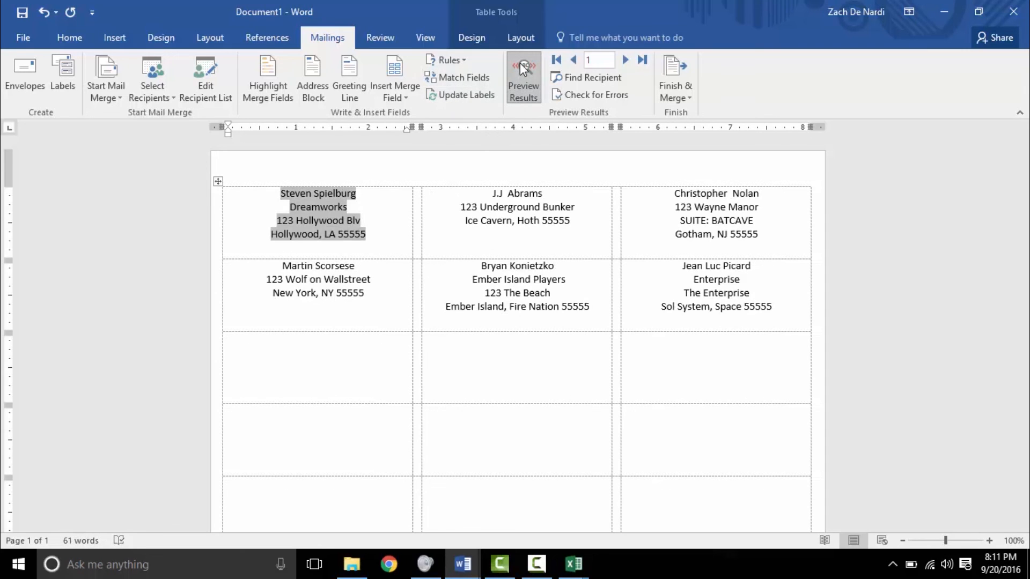